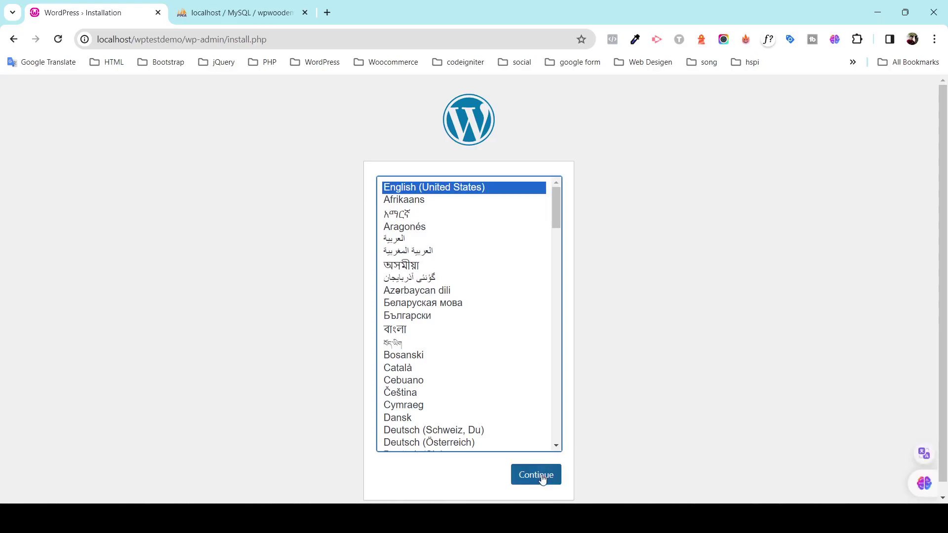
Keep English (United States) as the installation language and continue.
left_click(538, 476)
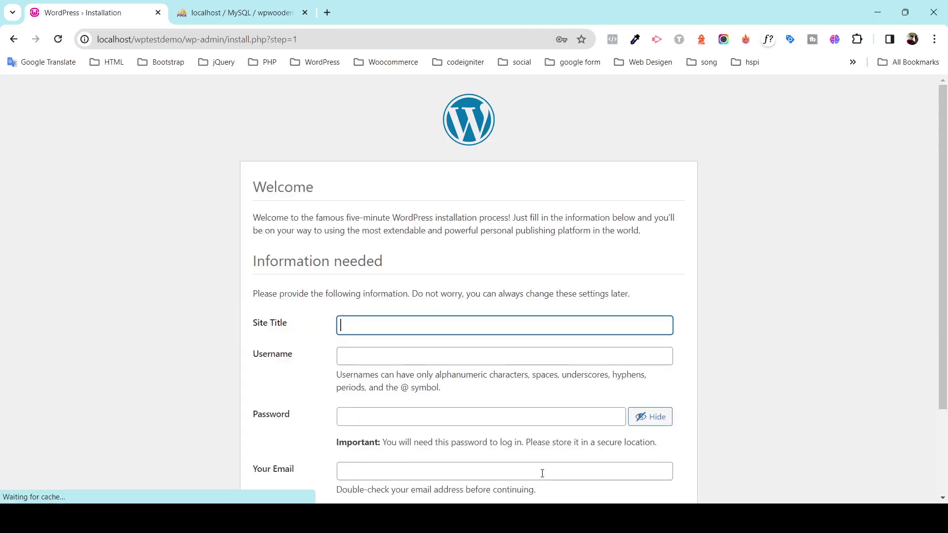
Enter 'woocommerce demo' as the site title, then set the admin username and a weak password.
left_click(366, 320)
type("woocommerc")
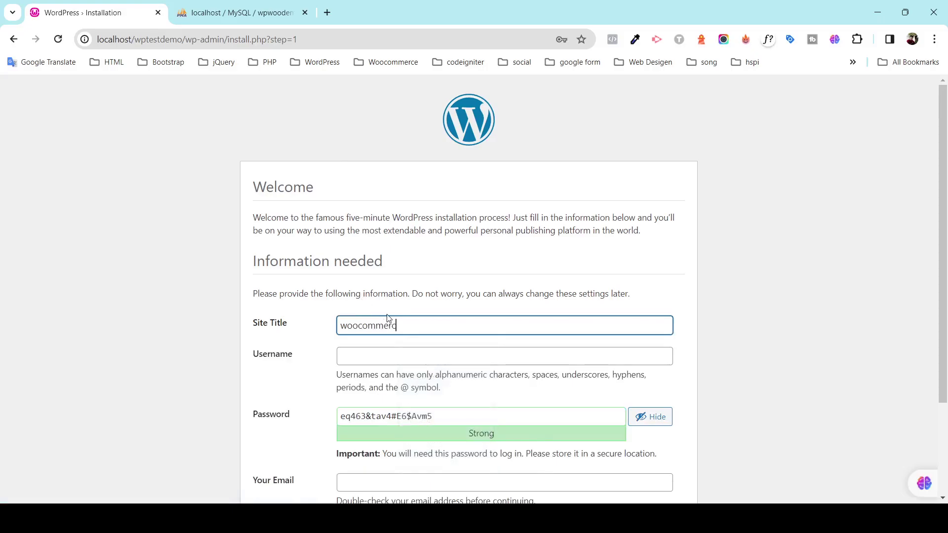
type("e demo")
key("Tab")
type("admi")
key("Tab")
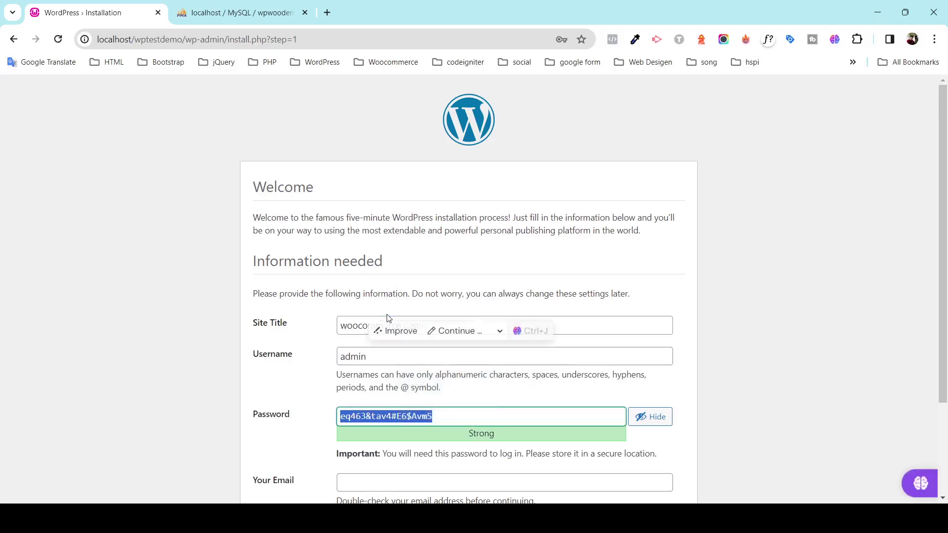
key("BackSpace")
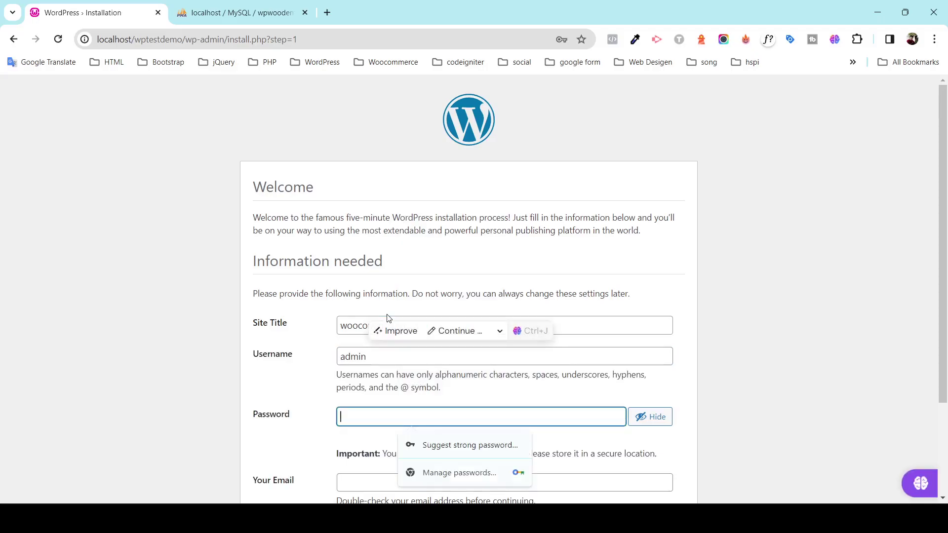
type("admin")
scroll(290, 287, "down", 3)
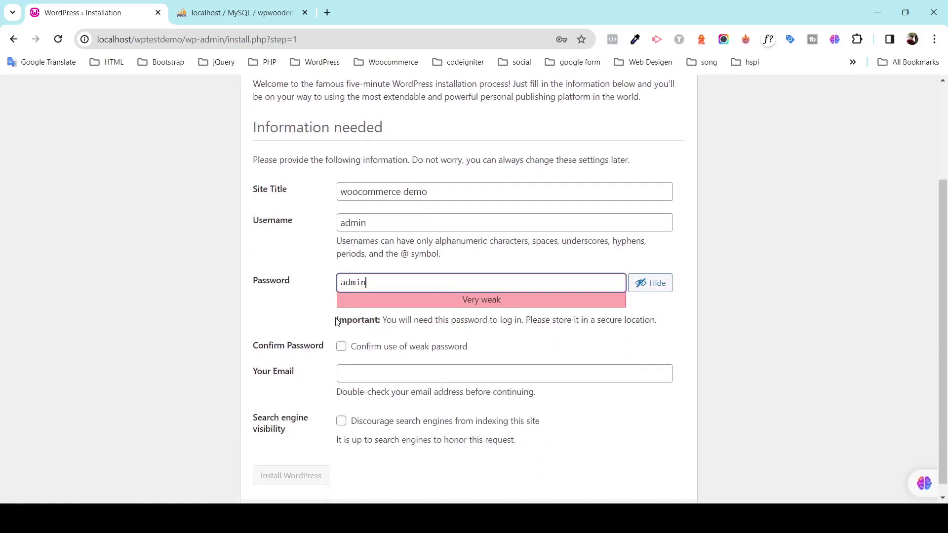
left_click(361, 334)
Fill in the admin e-mail, discourage search engine indexing, and install WordPress.
left_click(367, 353)
type("s")
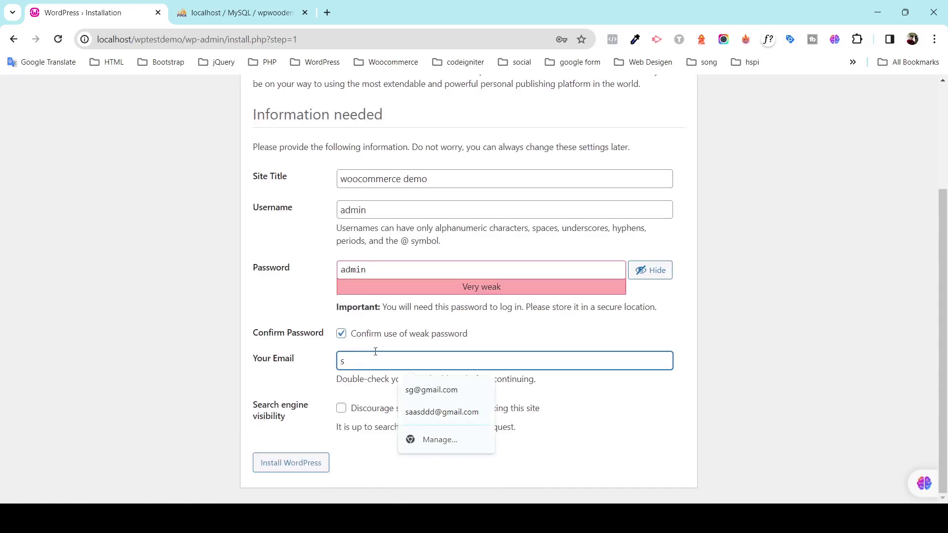
left_click(431, 389)
left_click(340, 411)
left_click(297, 467)
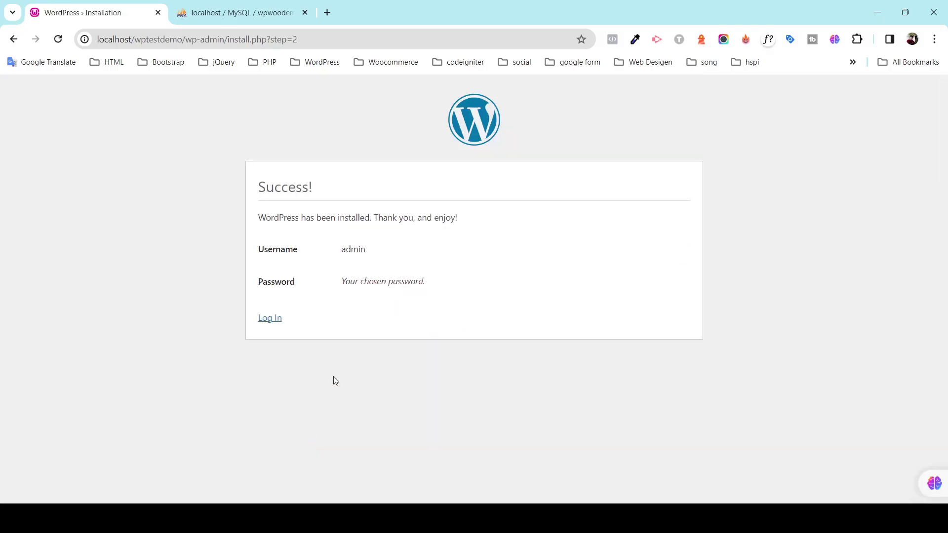
Log in to the admin area and dismiss the Welcome to WordPress panel.
left_click(587, 228)
left_click(273, 319)
left_click(538, 314)
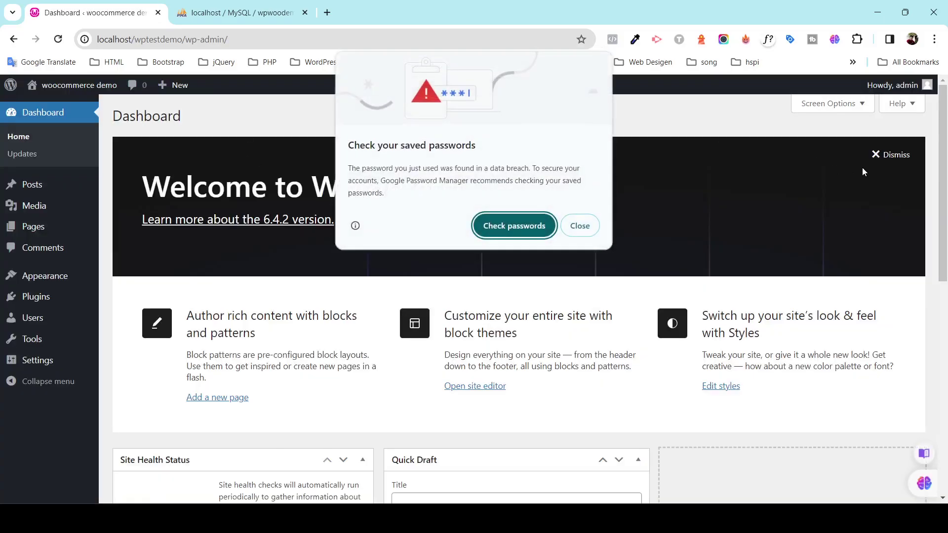
left_click(580, 225)
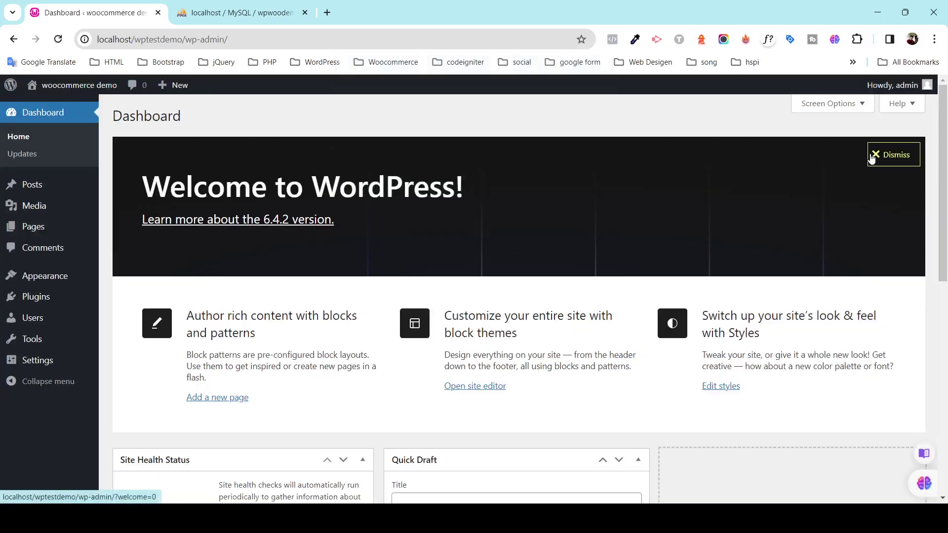
left_click(876, 155)
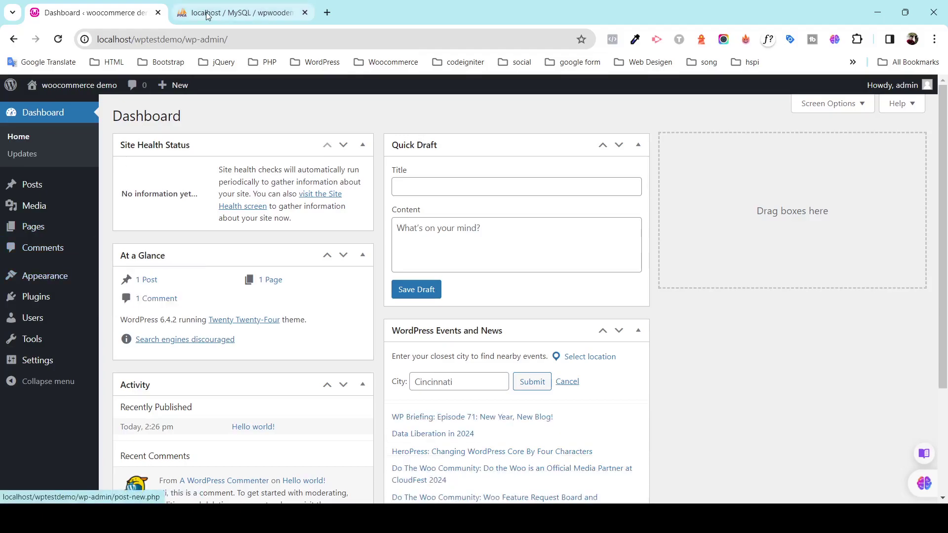
Confirm the new tables in the wpwoodemo database in phpMyAdmin, then return to the Dashboard.
left_click(222, 13)
left_click(337, 85)
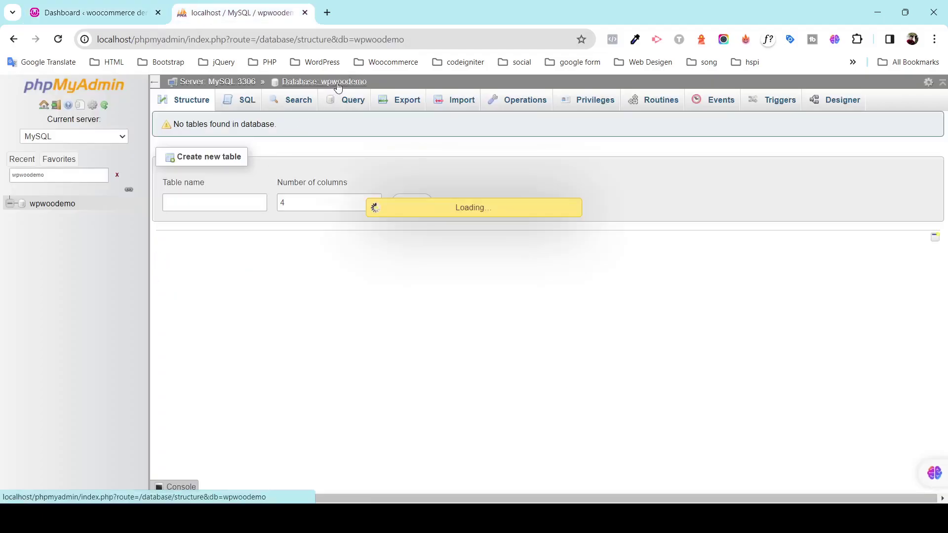
left_click(118, 13)
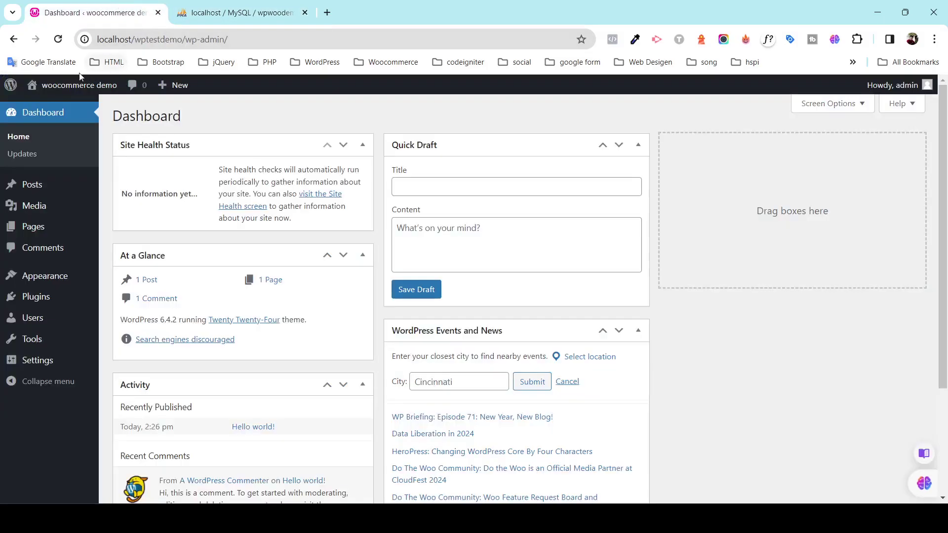
left_click(59, 39)
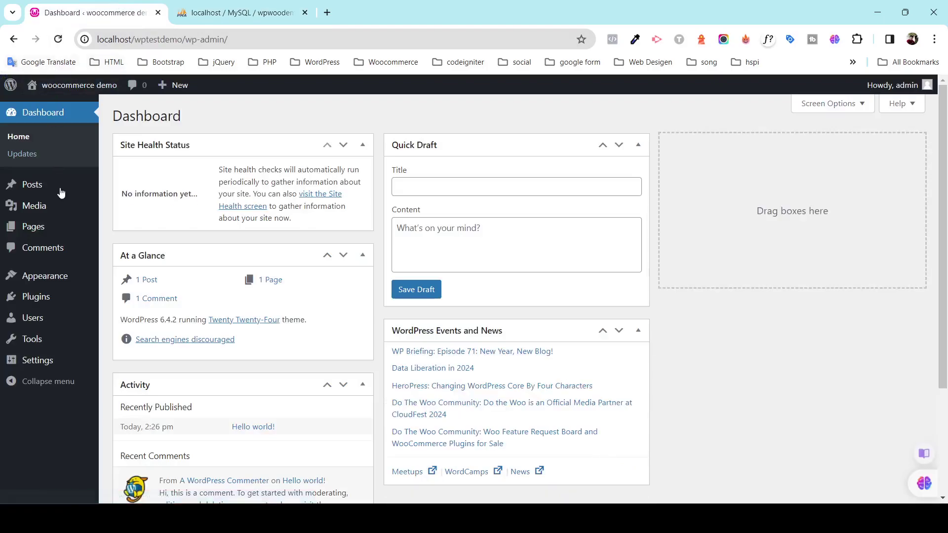
mouse_move(65, 275)
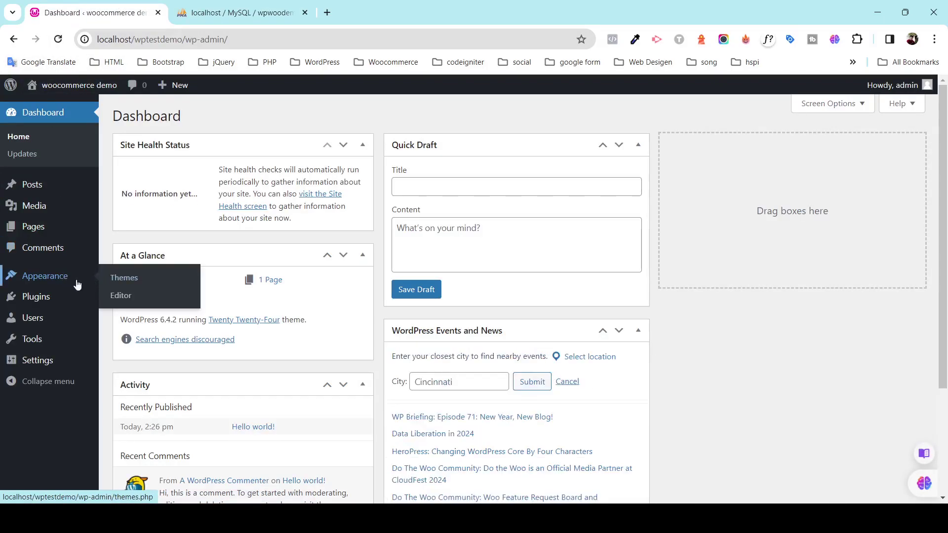
left_click(125, 277)
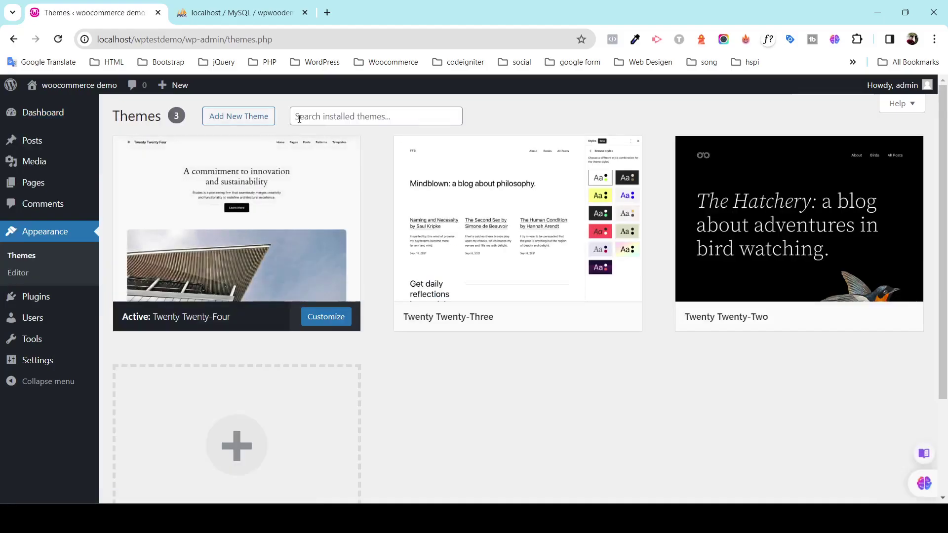
left_click(321, 120)
type("best")
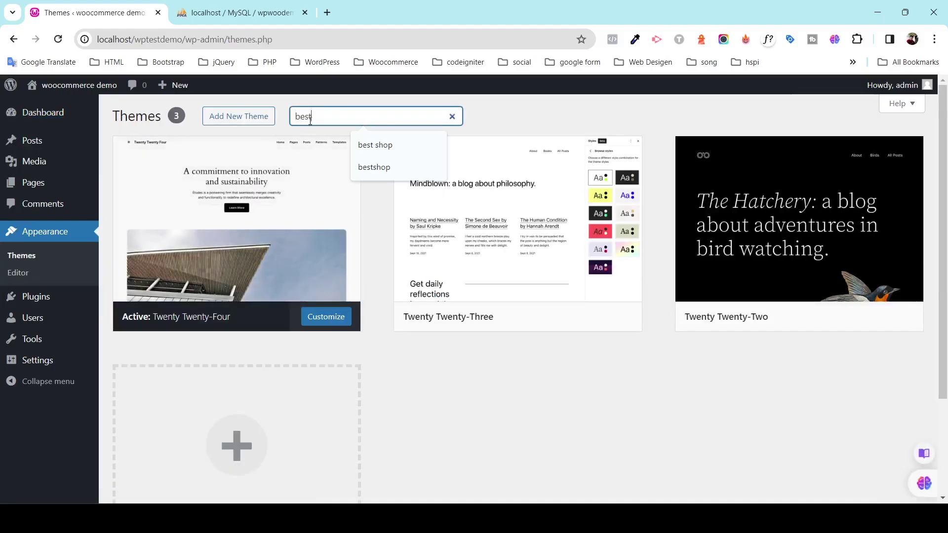
type("shop")
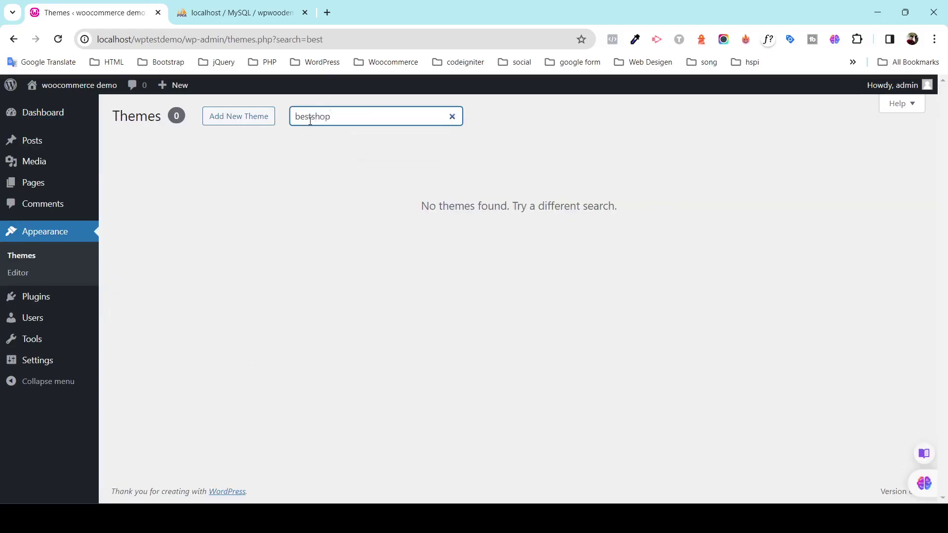
double_click(332, 121)
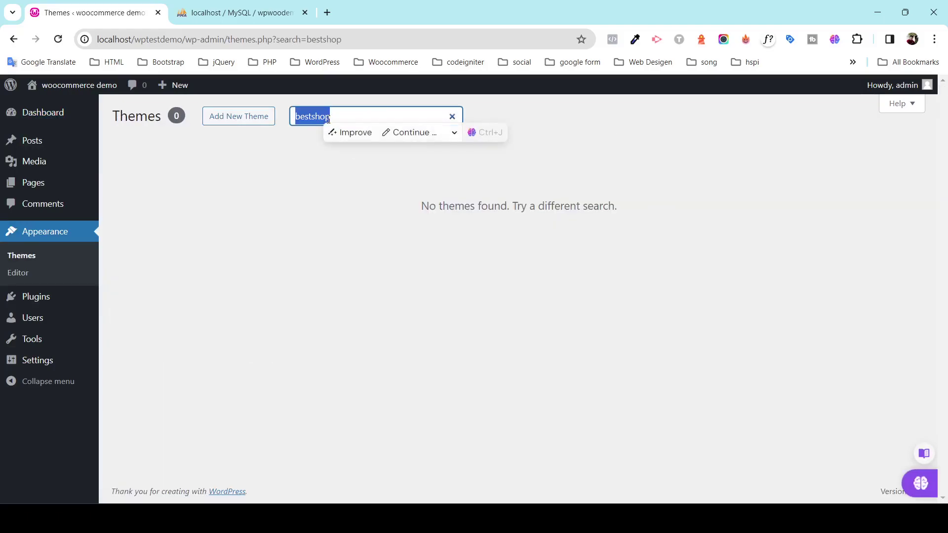
key("BackSpace")
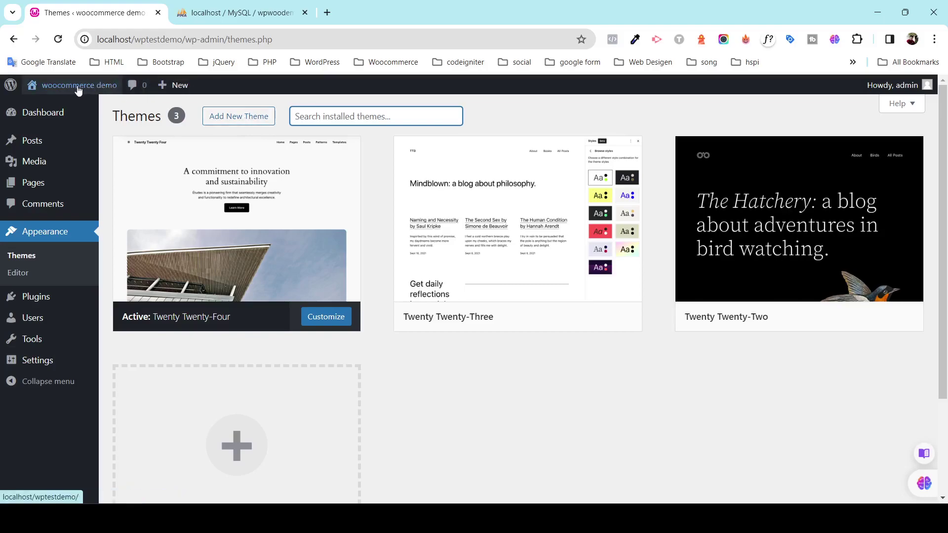
left_click(57, 41)
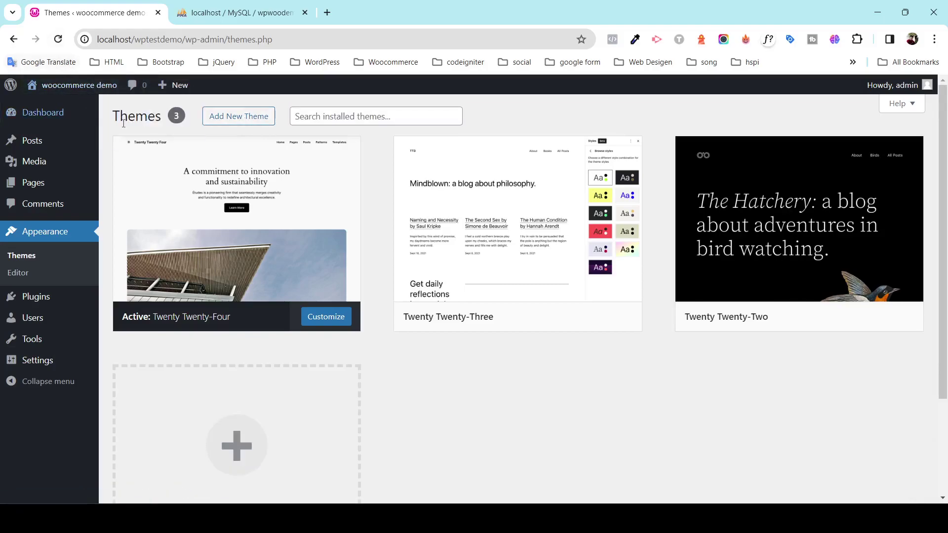
left_click(54, 122)
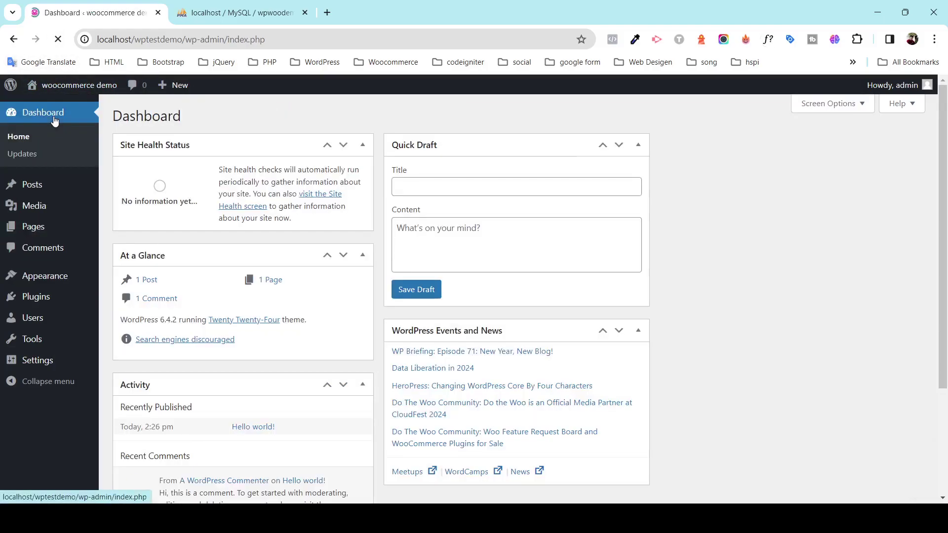
Open the Twenty Twenty-Four homepage in a new tab, scroll through it, and return to the Dashboard.
right_click(49, 107)
left_click(74, 118)
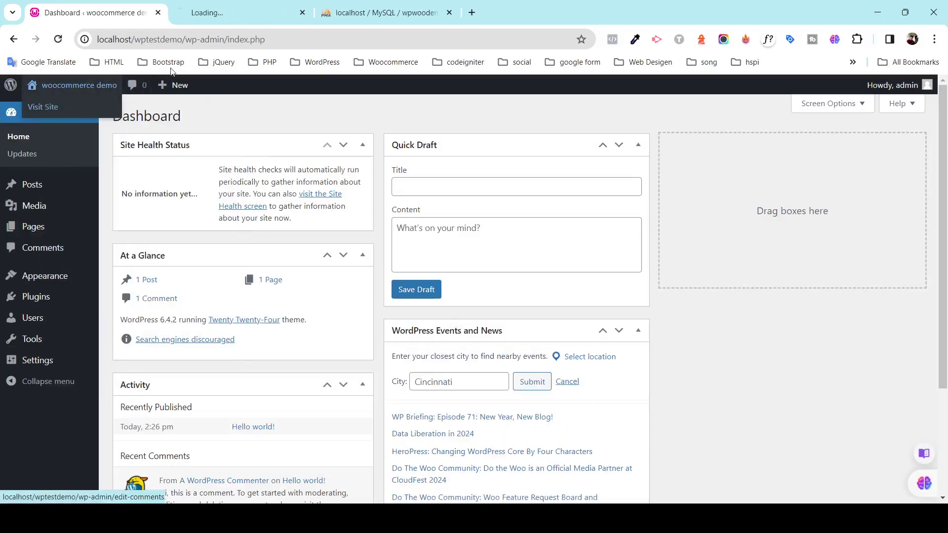
left_click(223, 12)
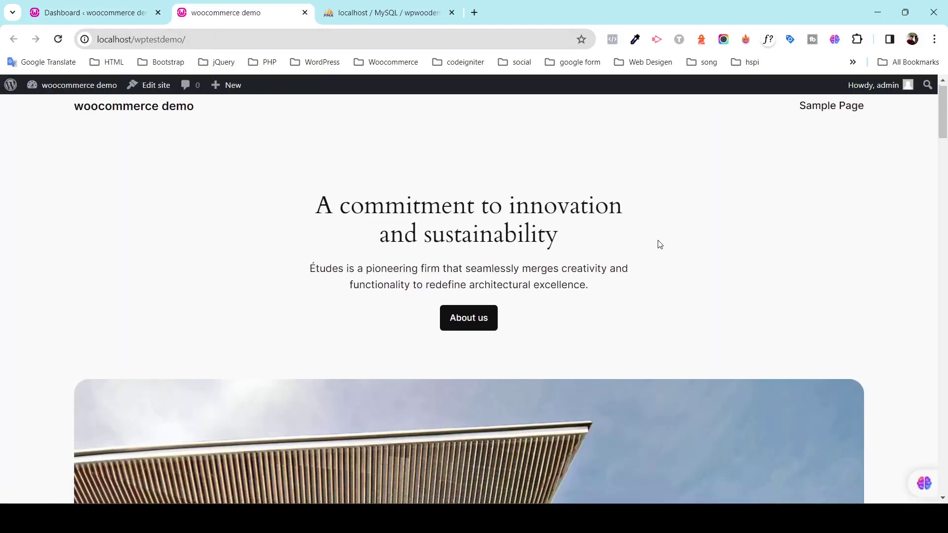
scroll(652, 247, "down", 10)
scroll(646, 257, "down", 20)
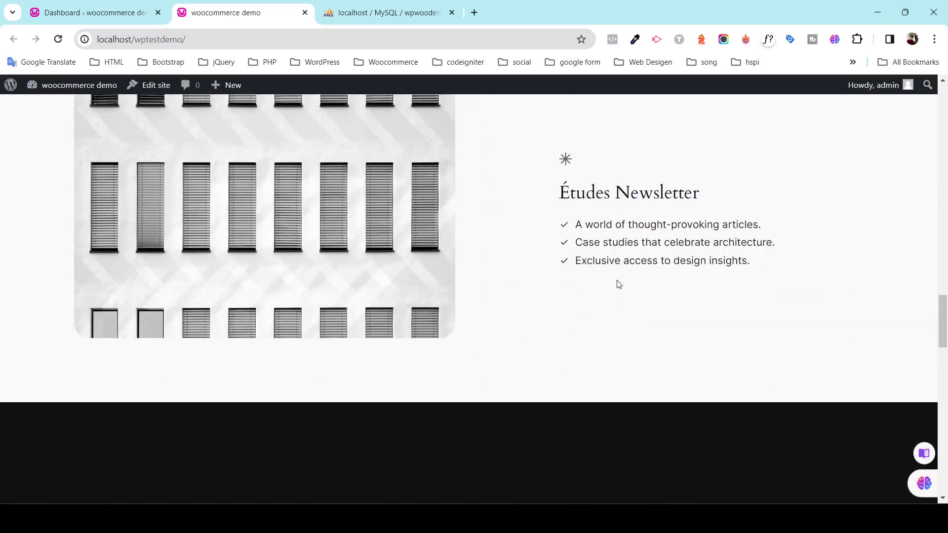
scroll(604, 298, "down", 5)
scroll(594, 300, "up", 10)
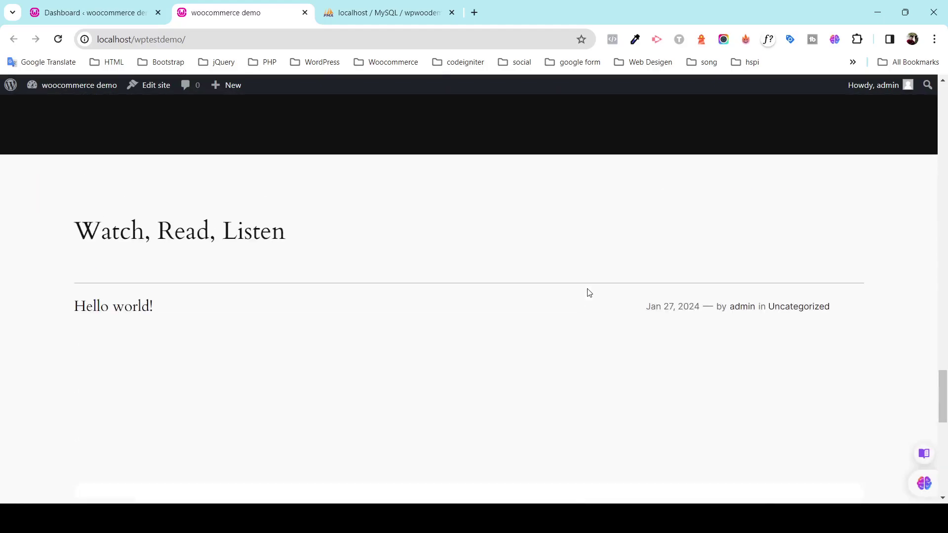
left_click_drag(939, 361, 939, 106)
left_click(105, 19)
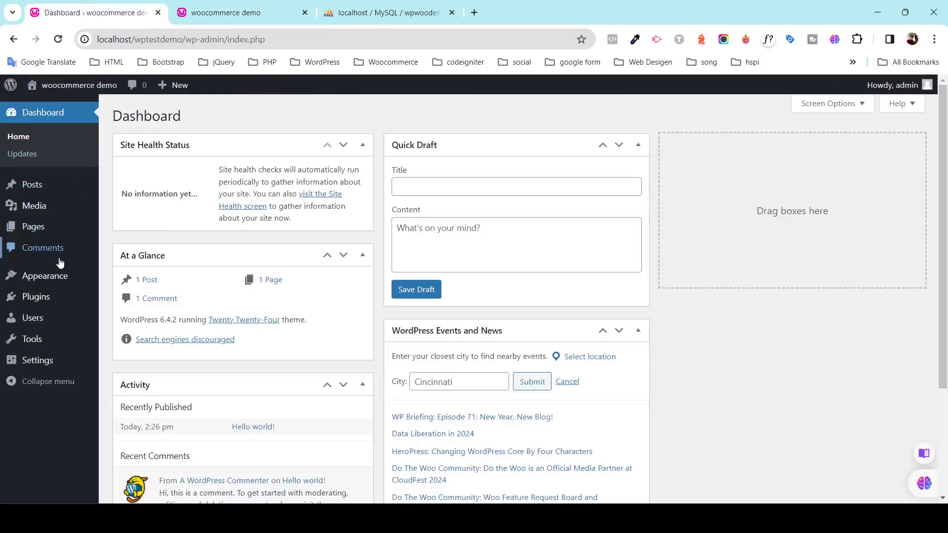
Go to Appearance > Themes and open Add New Theme.
mouse_move(64, 277)
left_click(127, 281)
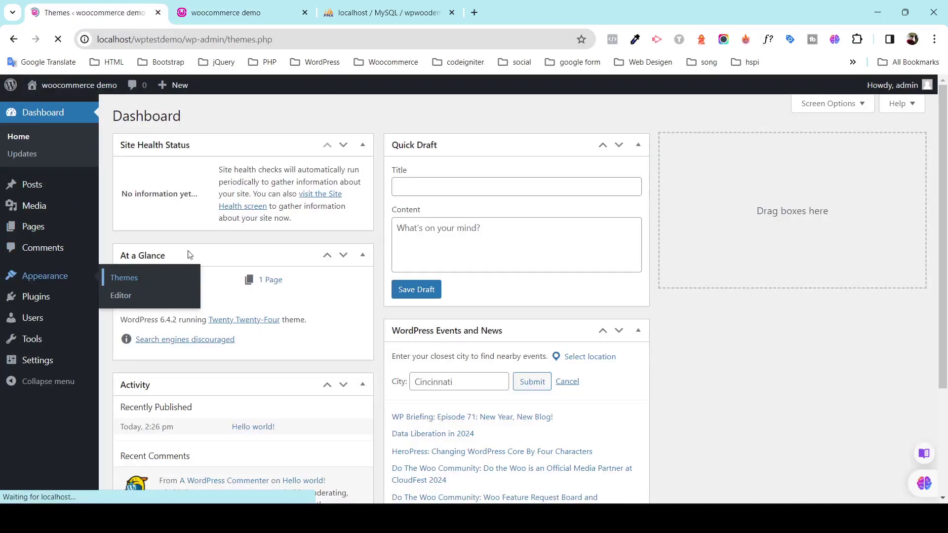
left_click(225, 117)
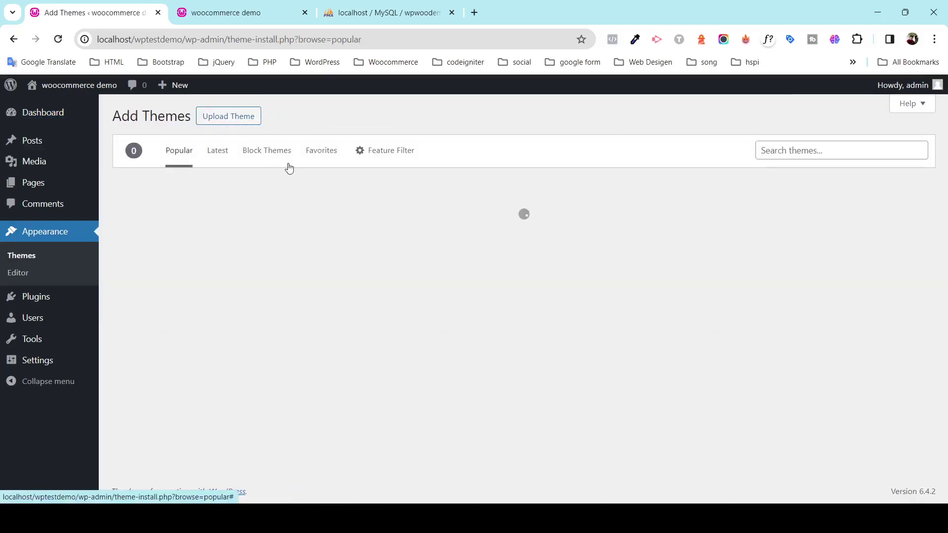
Search the theme directory for 'best shop' and scroll through the results.
left_click(830, 150)
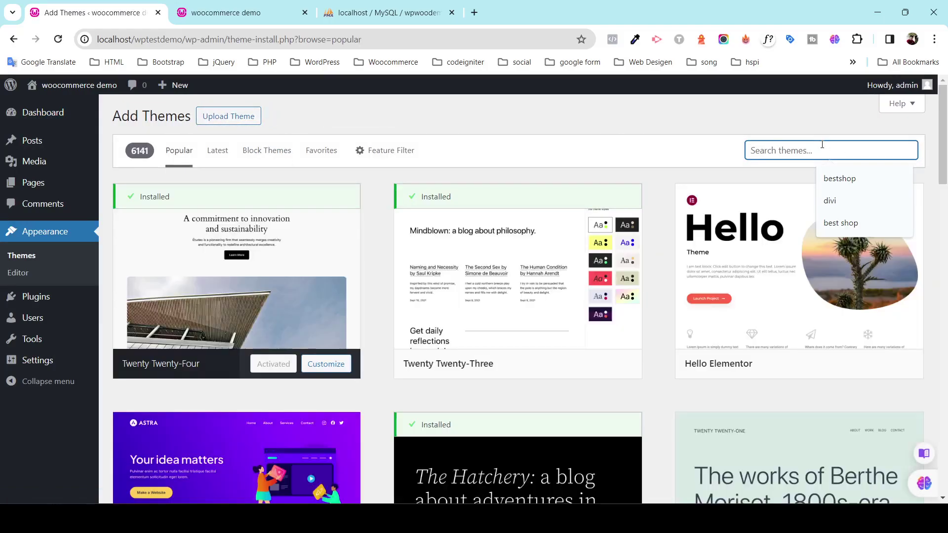
type("bestshop")
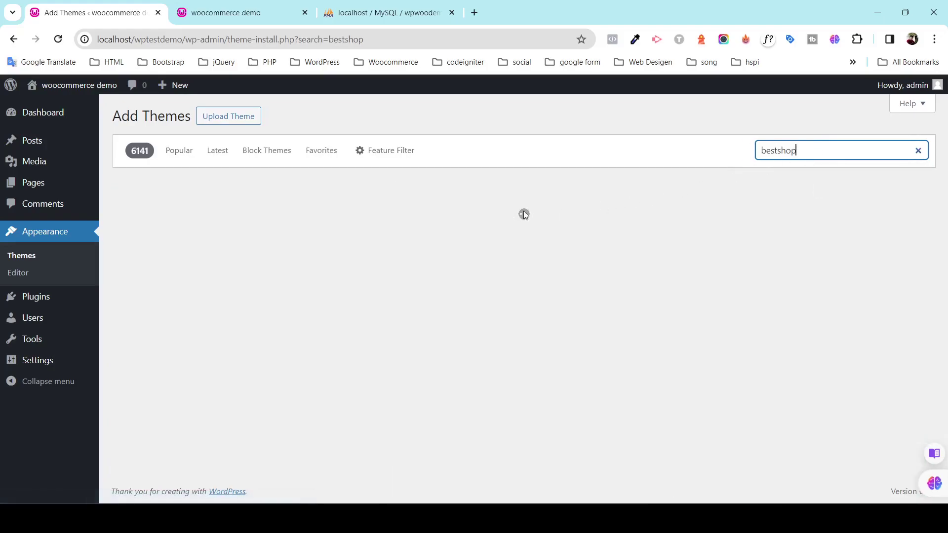
key("ctrl+a")
key("BackSpace")
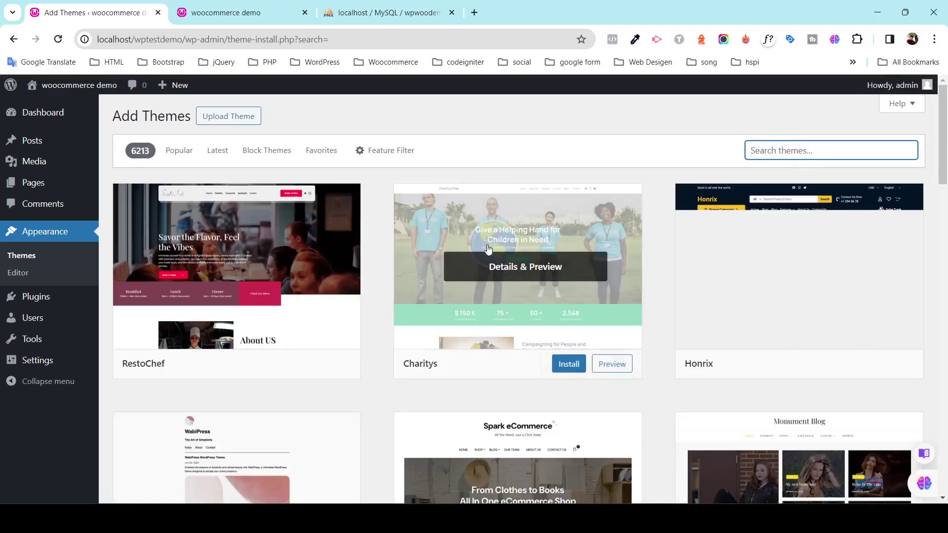
type("besh")
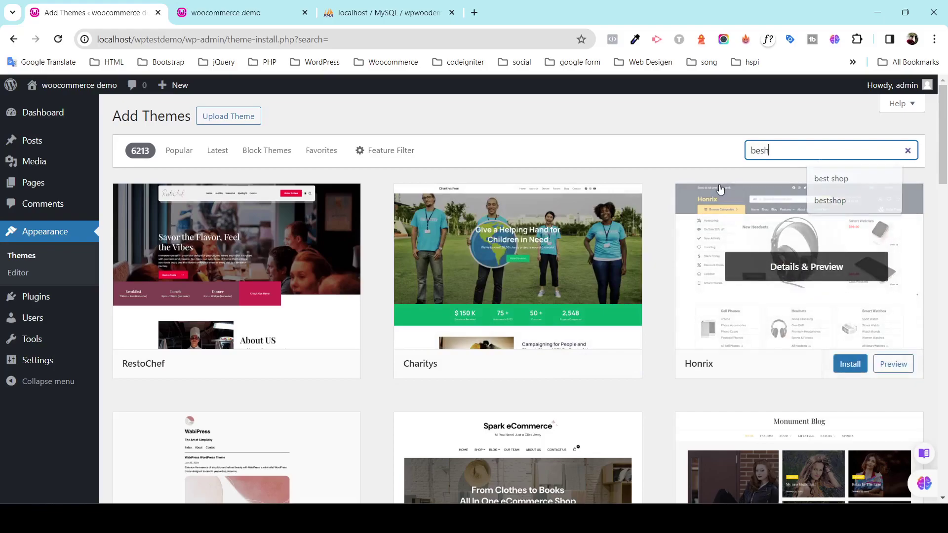
key("BackSpace")
type("t")
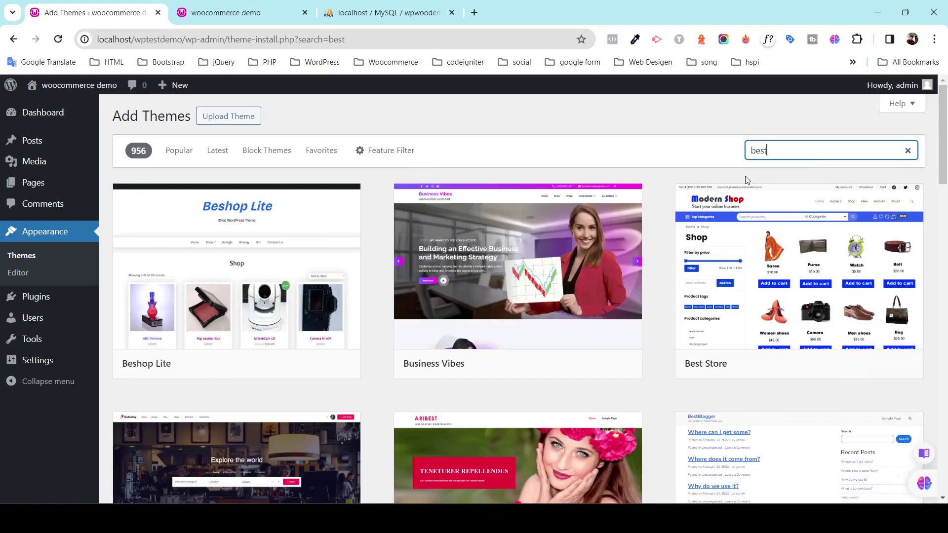
type("shop")
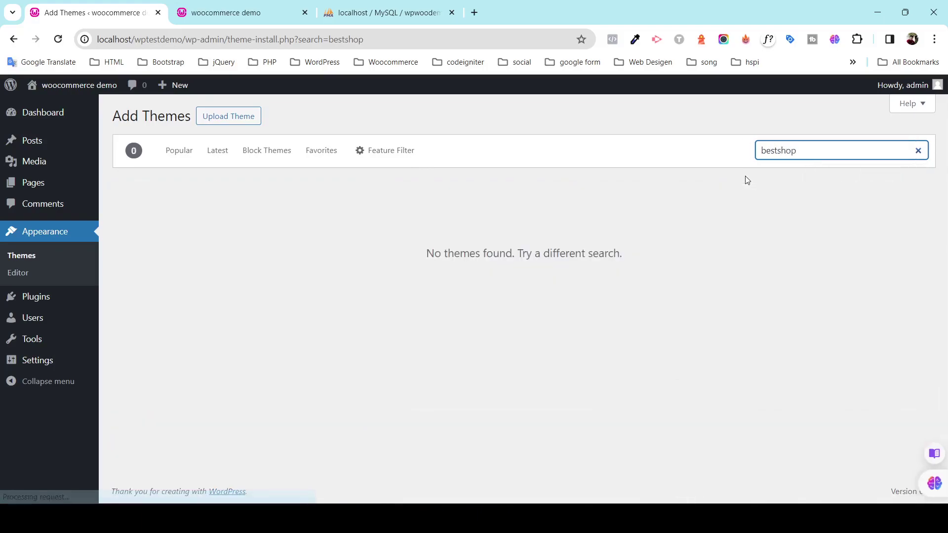
key("BackSpace")
key("BackSpace")
key("BackSpace")
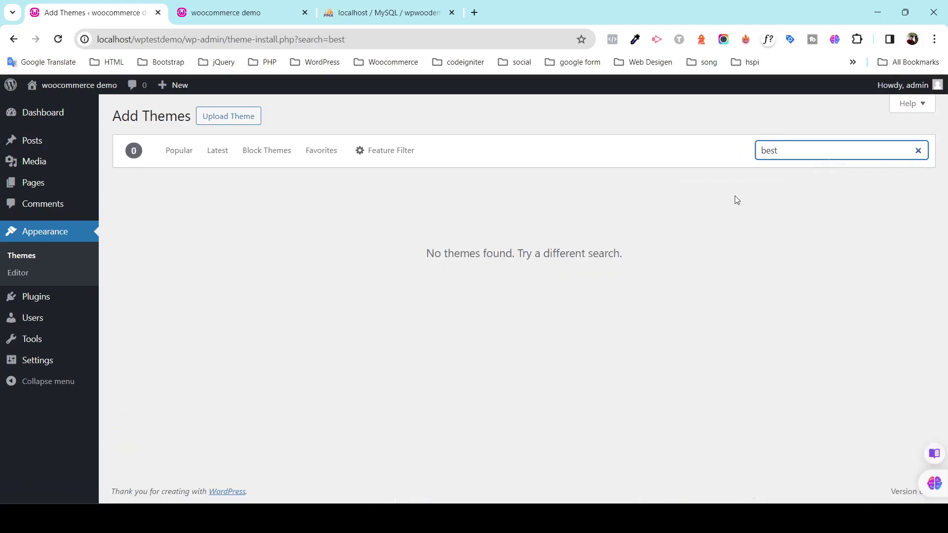
key("BackSpace")
key("BackSpace")
key("BackSpace")
key("BackSpace")
type("shop")
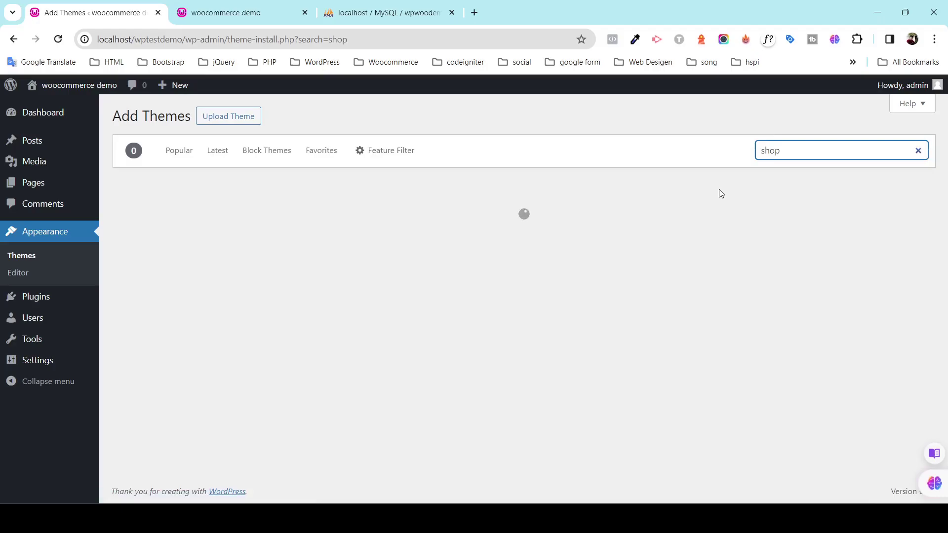
scroll(689, 266, "down", 8)
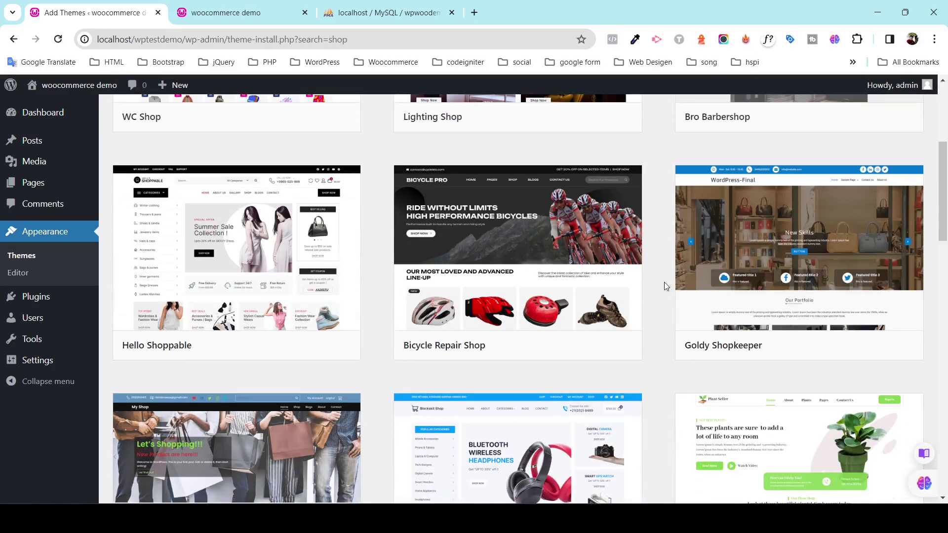
scroll(644, 294, "down", 20)
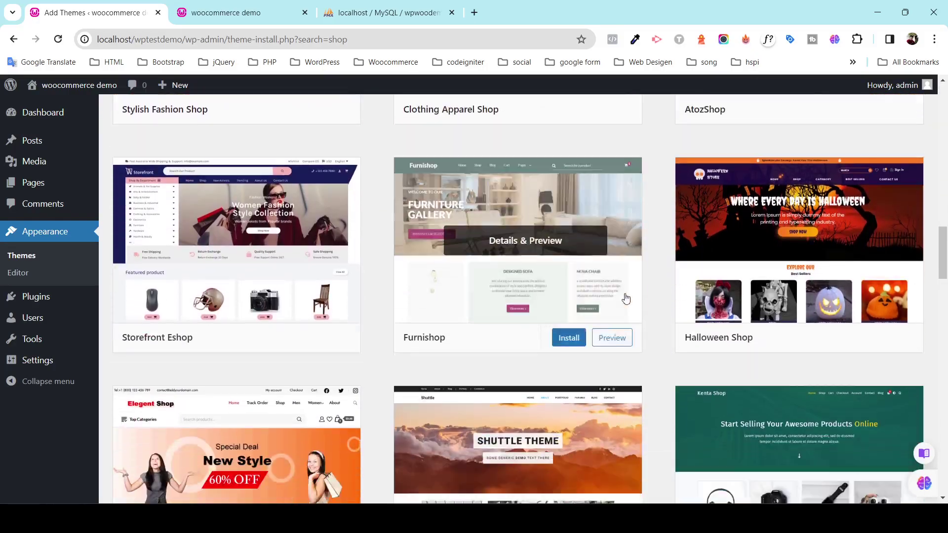
scroll(616, 295, "down", 20)
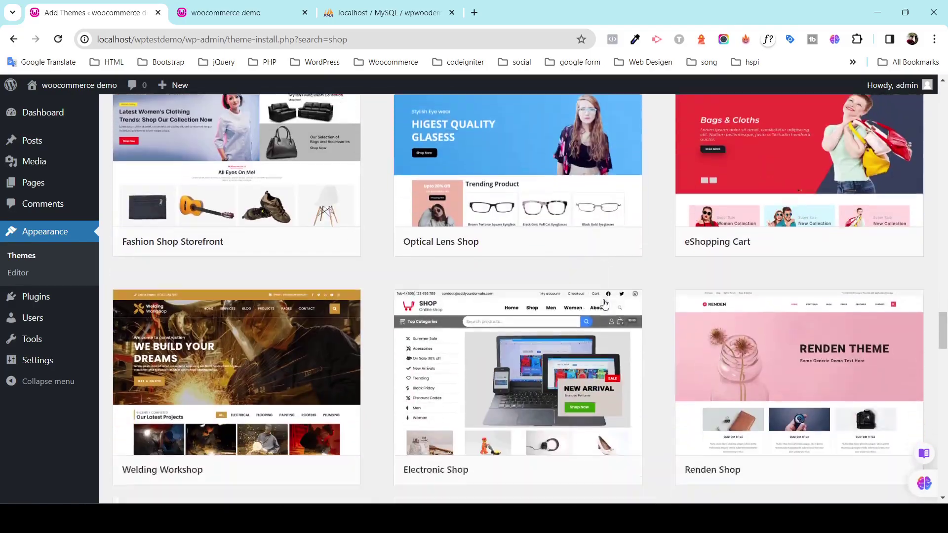
scroll(605, 310, "down", 12)
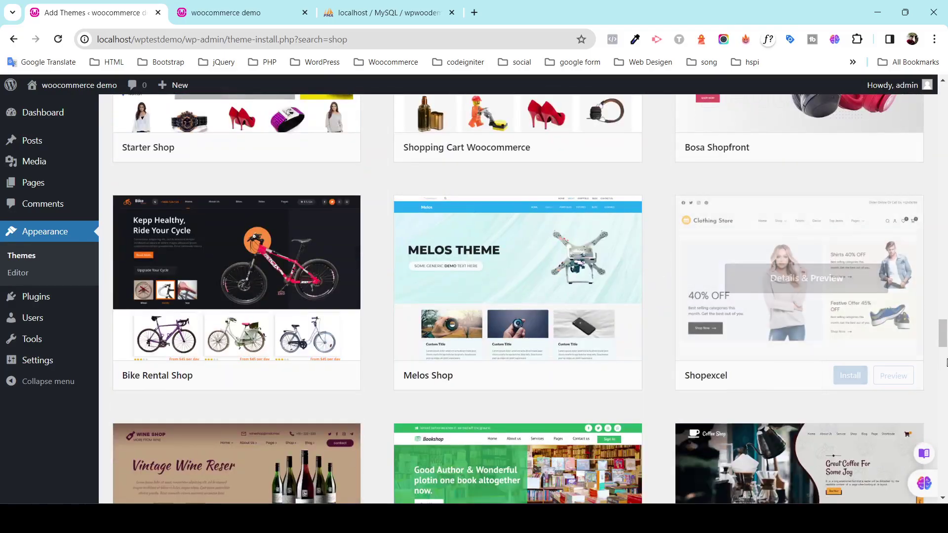
left_click_drag(943, 335, 943, 94)
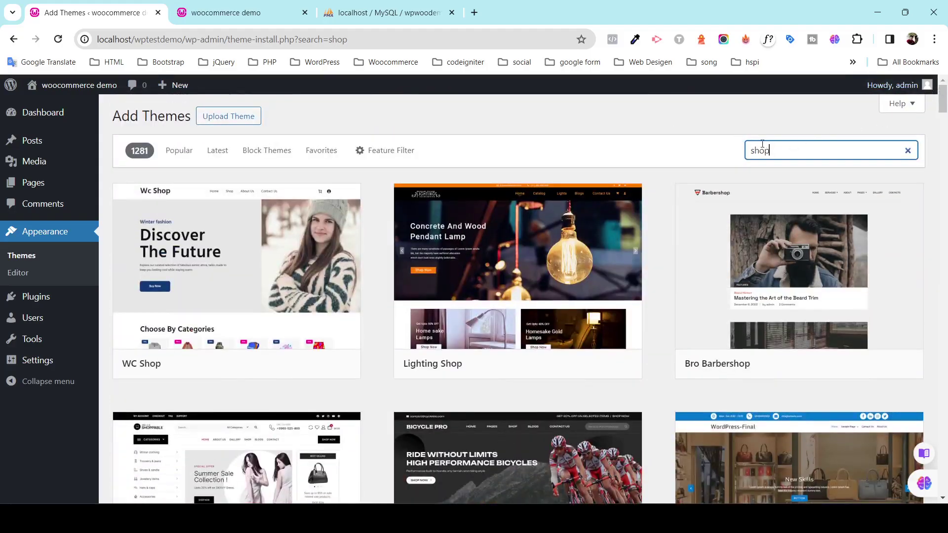
Replace the search term with 'besty', then change it back to 'best shop'.
double_click(776, 151)
key("BackSpace")
type("besty")
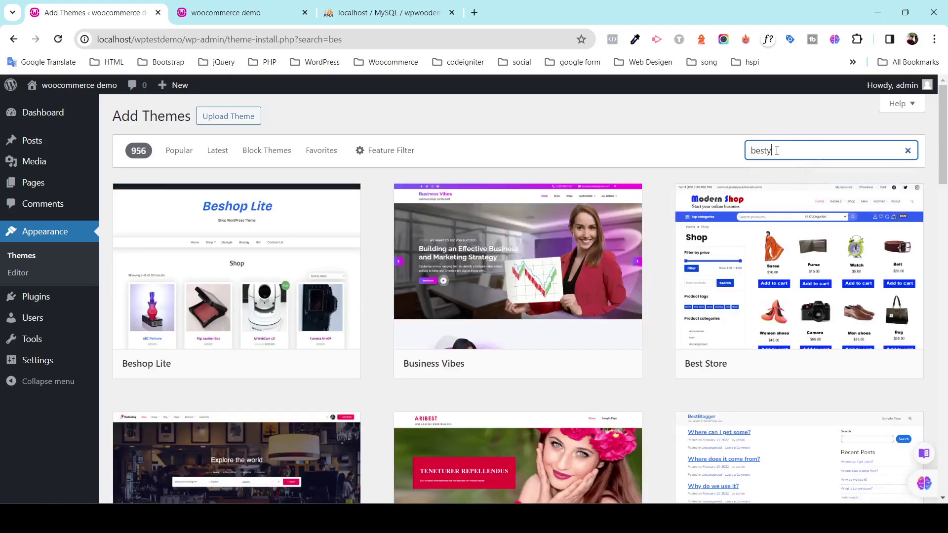
key("BackSpace")
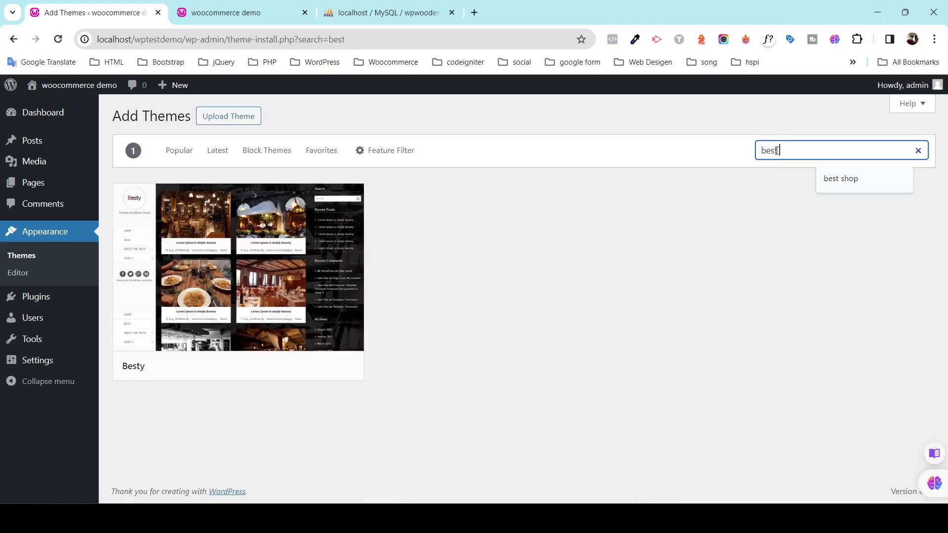
type("shop")
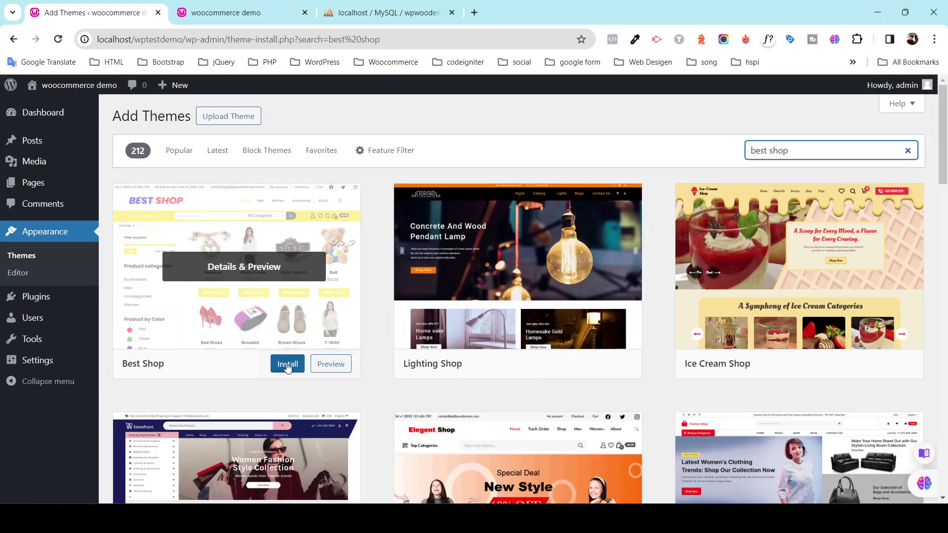
Install and activate the Best Shop theme, then begin installing its recommended plugins.
left_click(287, 365)
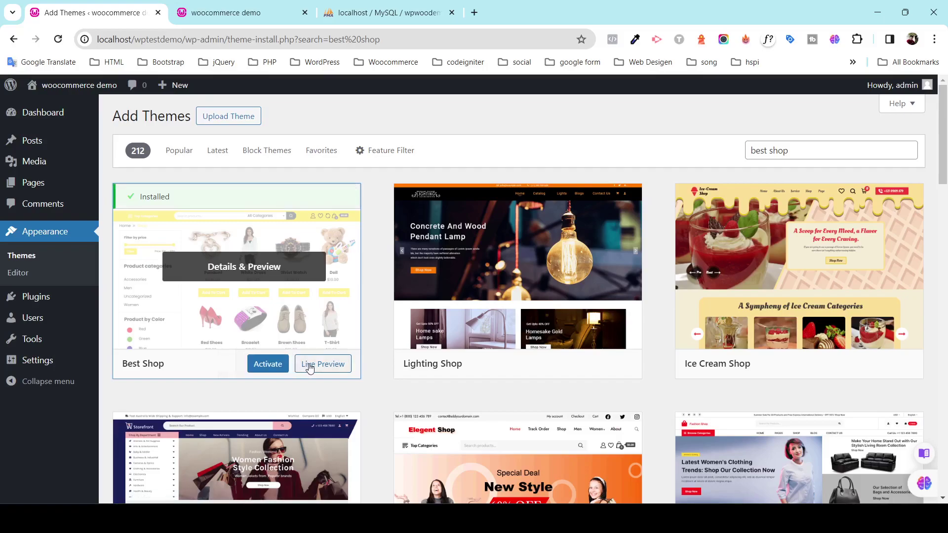
left_click(277, 366)
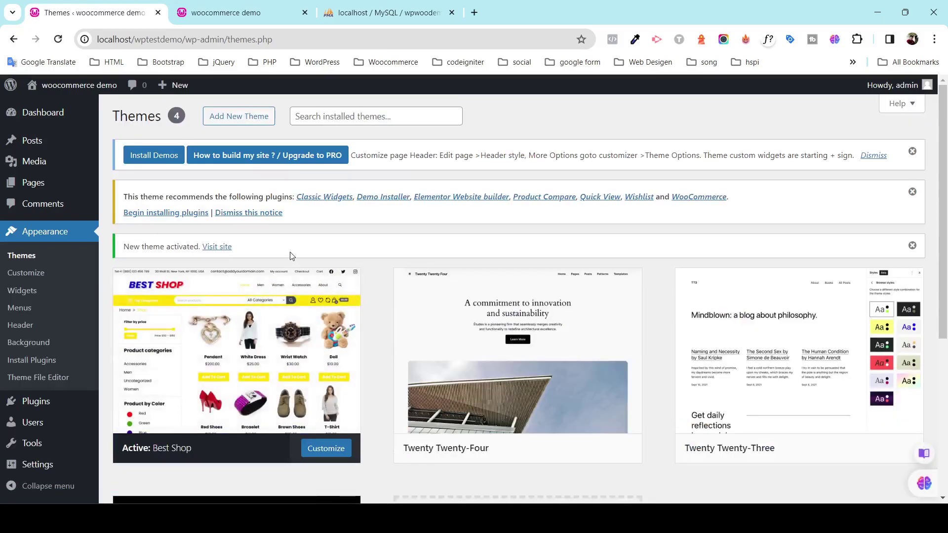
left_click(176, 214)
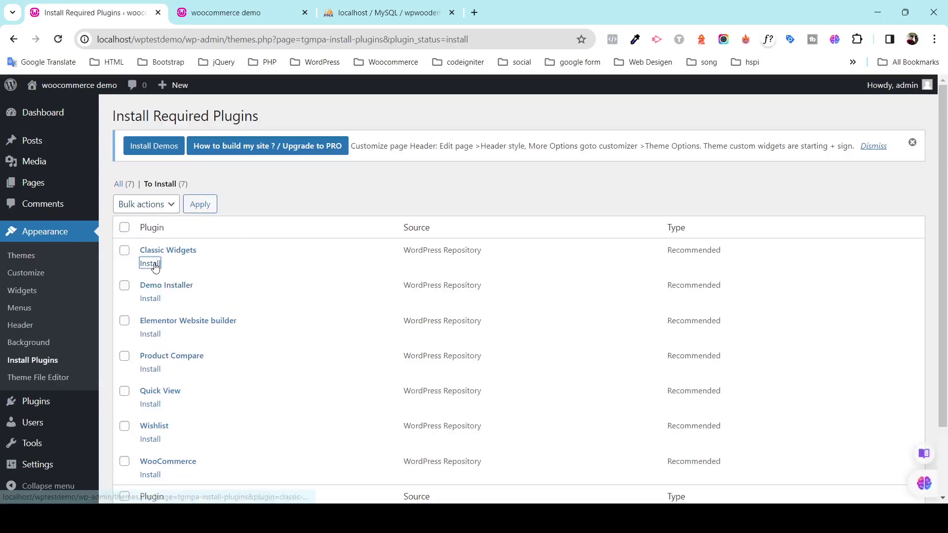
Install and activate the Classic Widgets plugin.
left_click(153, 265)
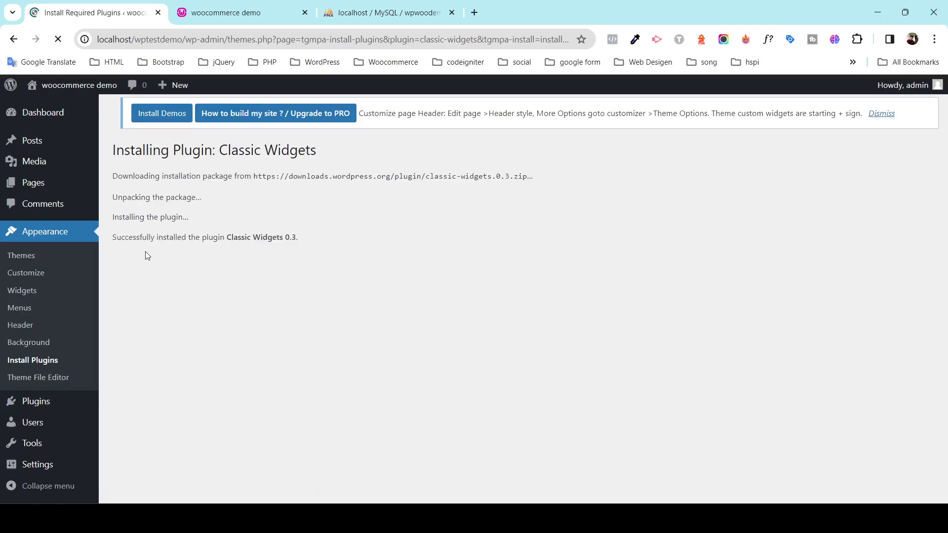
left_click(164, 260)
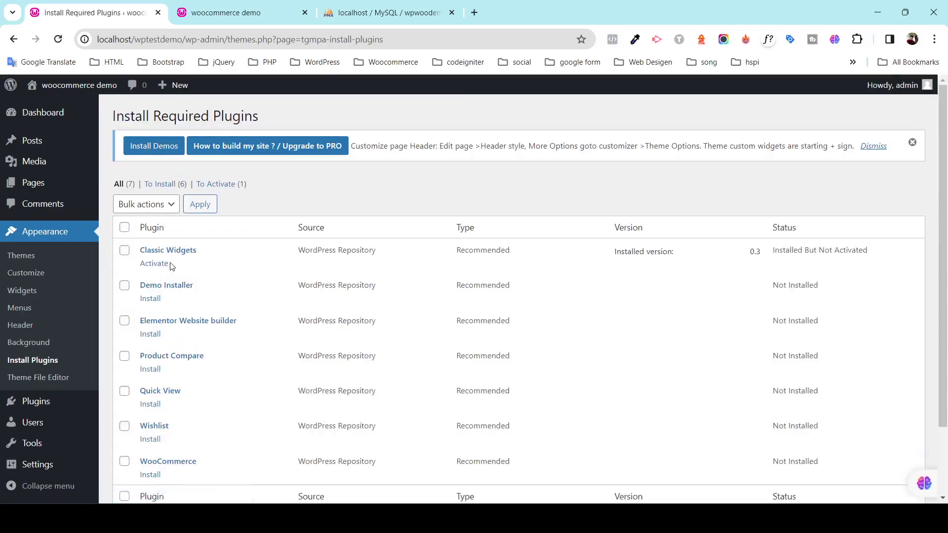
left_click(156, 263)
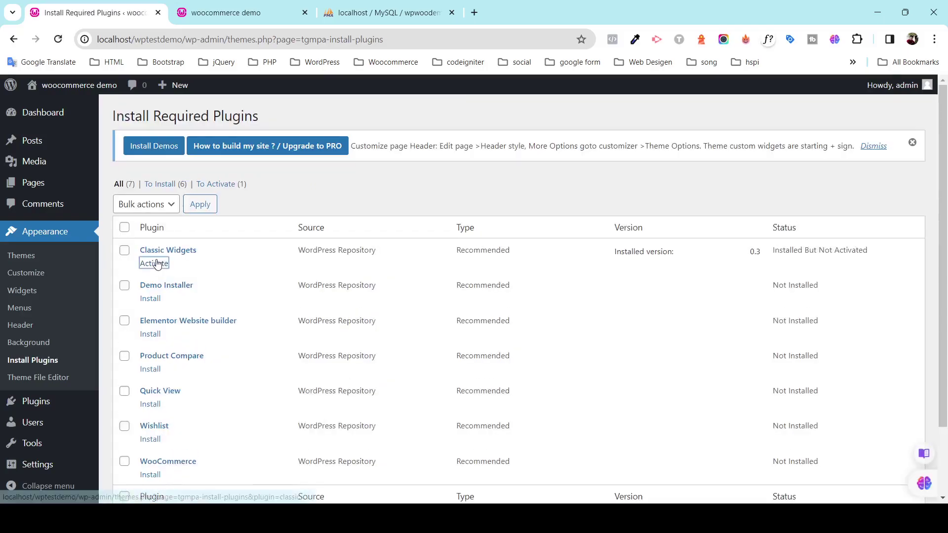
Install and activate the Demo Installer plugin, returning to the remaining recommended plugins.
left_click(151, 298)
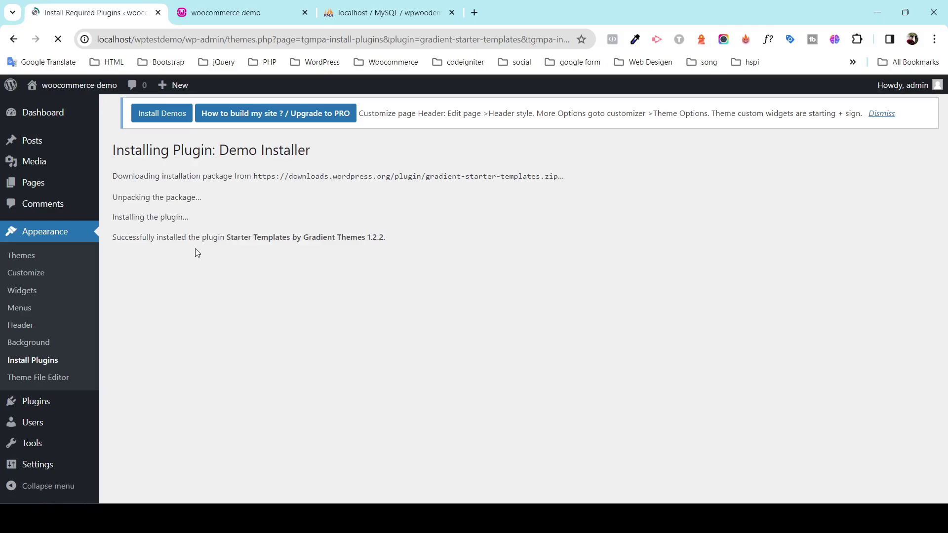
left_click(201, 258)
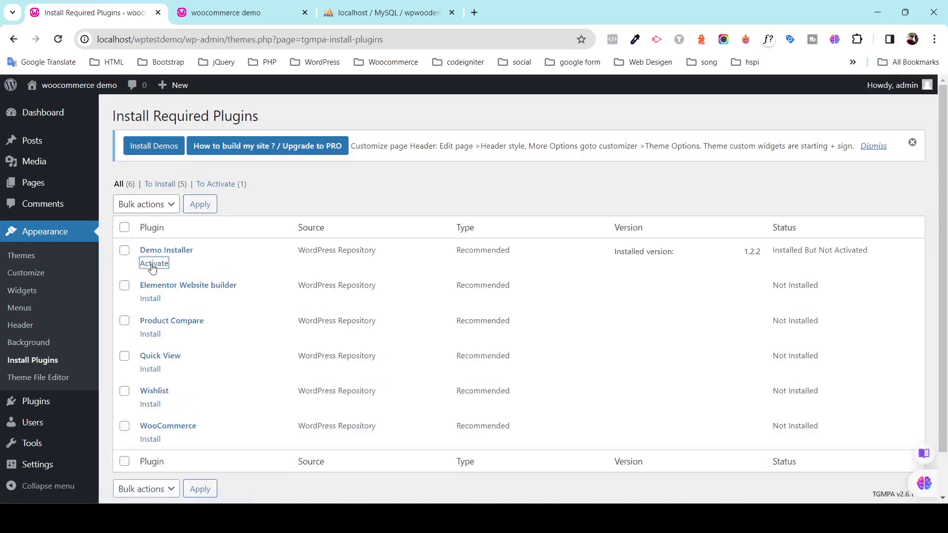
left_click(153, 266)
left_click(150, 298)
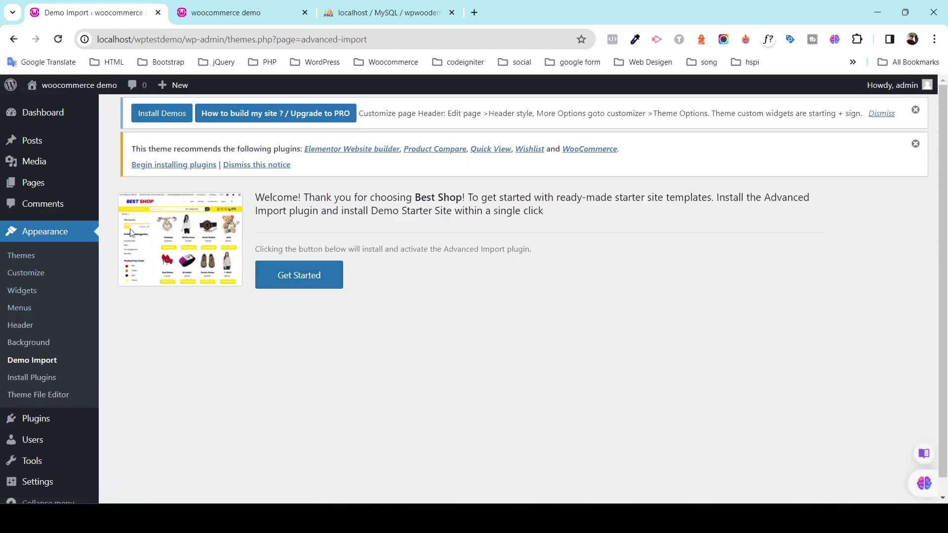
left_click(165, 166)
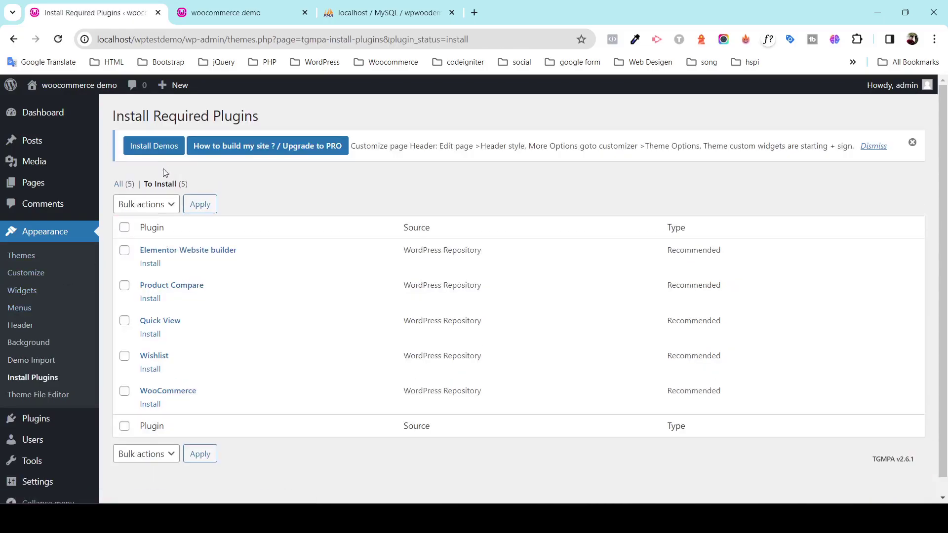
Install and activate WooCommerce from the required plugins list.
left_click(149, 405)
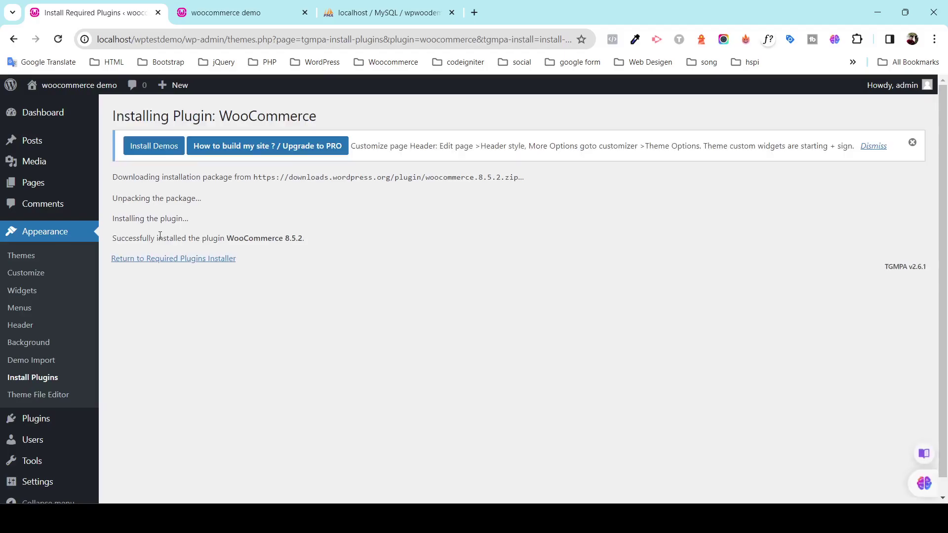
left_click(176, 259)
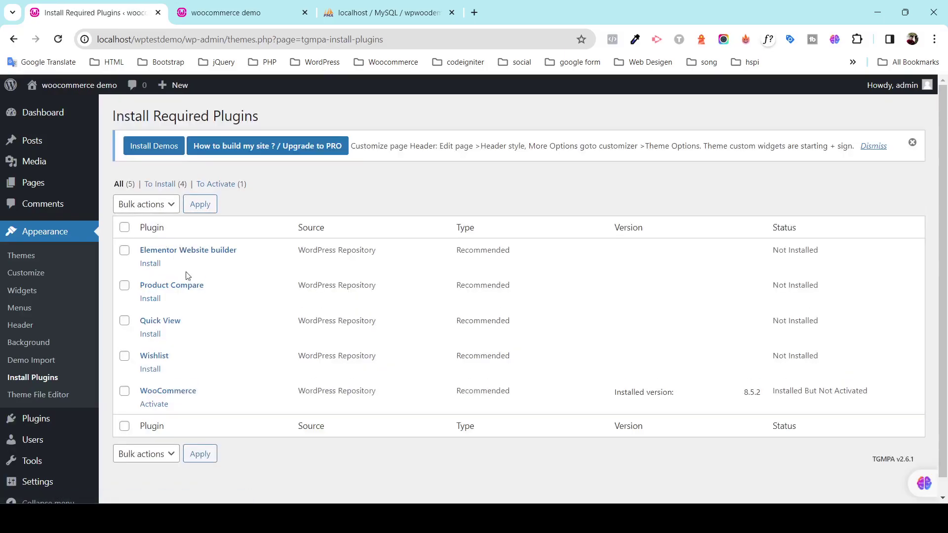
left_click(154, 405)
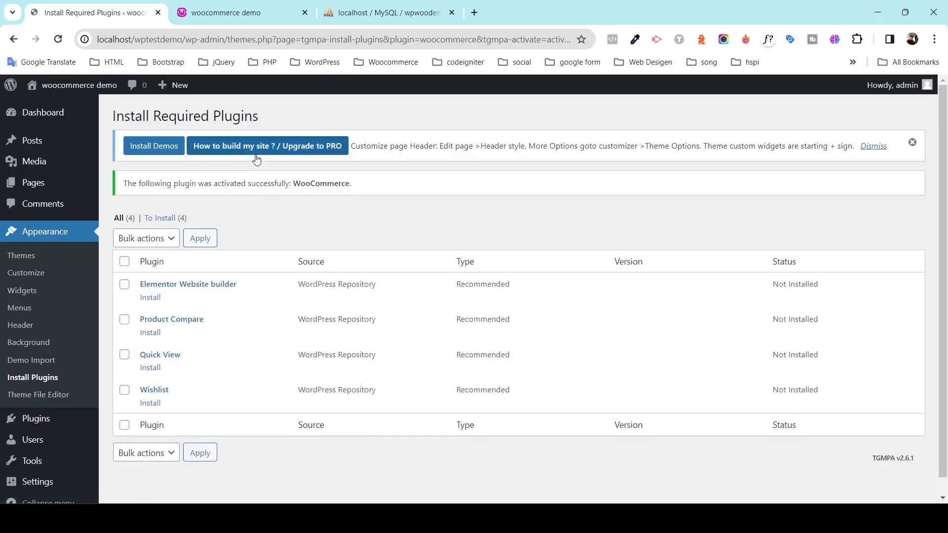
left_click(157, 404)
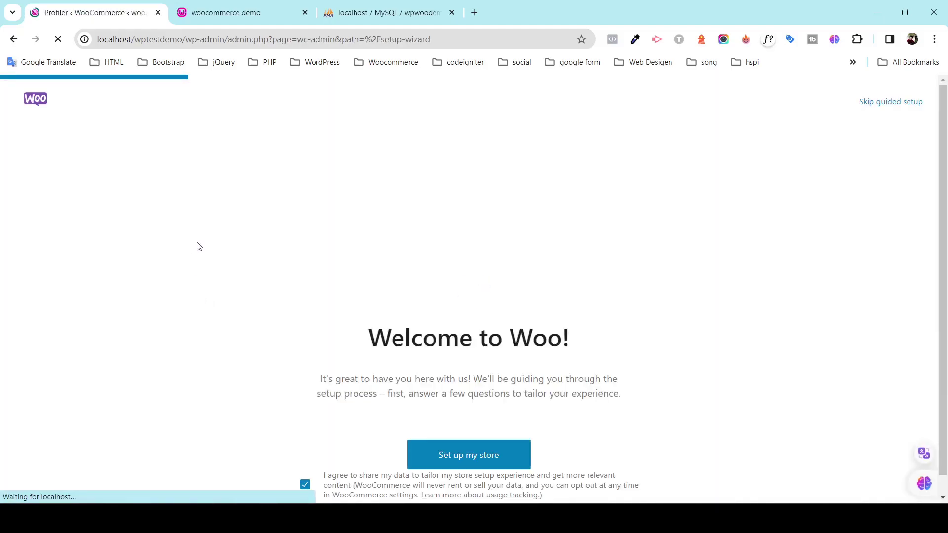
Leave the WooCommerce wizard and install Elementor Website Builder 3.18.3.
left_click(13, 44)
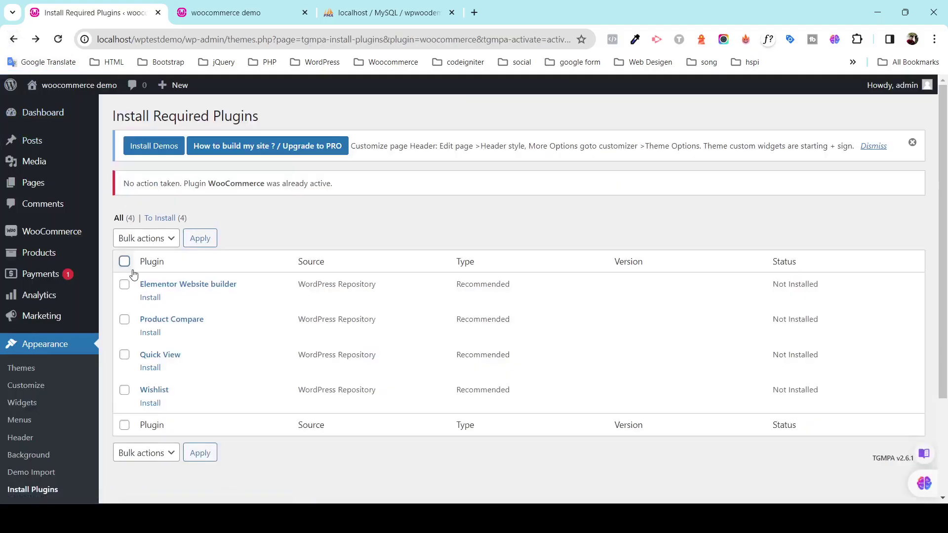
left_click(150, 298)
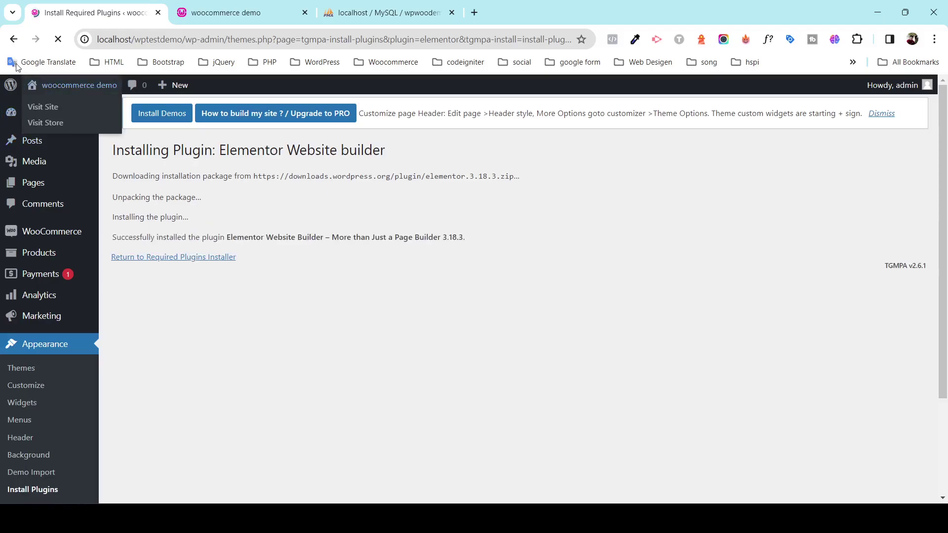
Activate Elementor, leave its setup screen, and install YITH WooCommerce Quick View 1.35.0.
left_click(138, 259)
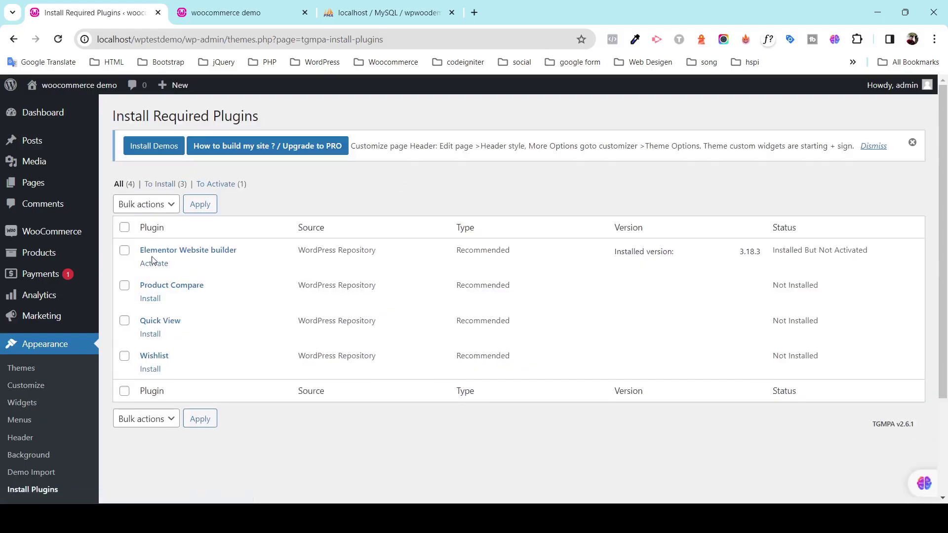
left_click(155, 264)
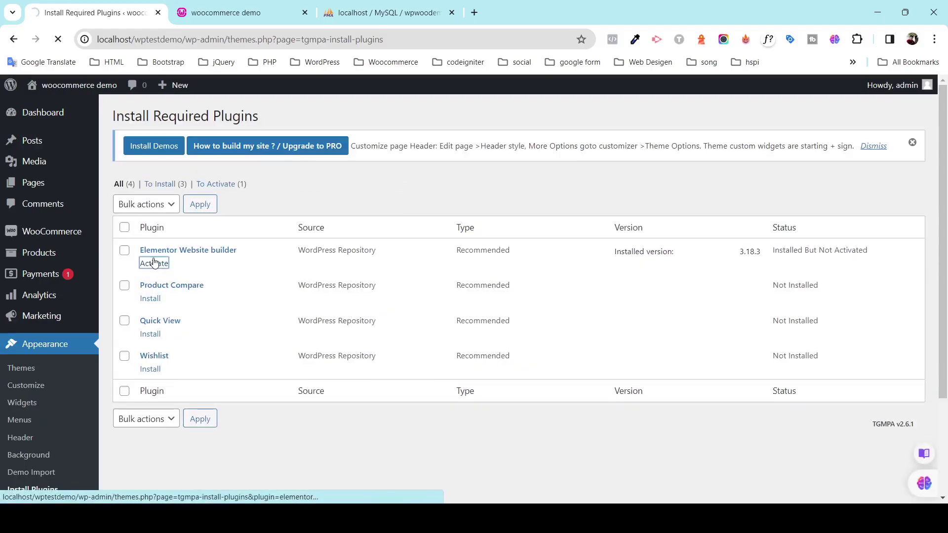
left_click(151, 298)
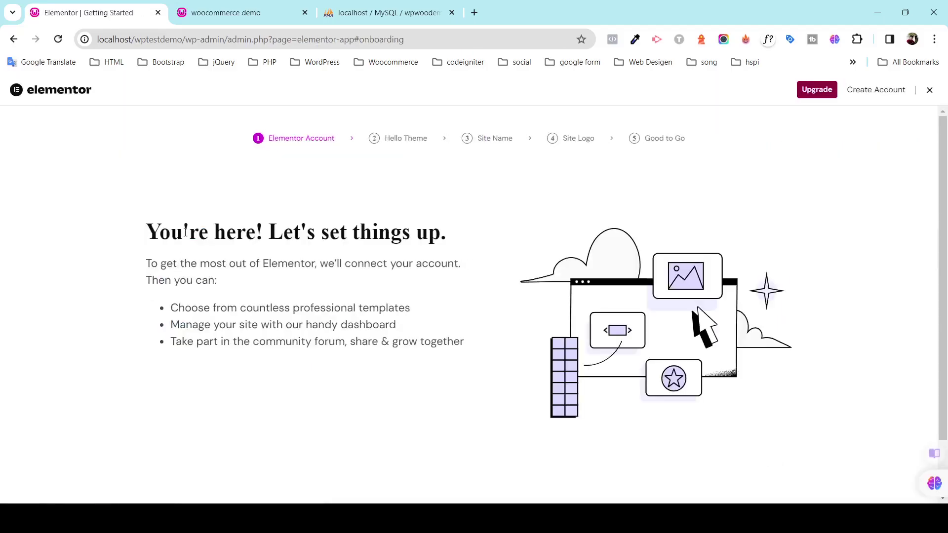
left_click(14, 41)
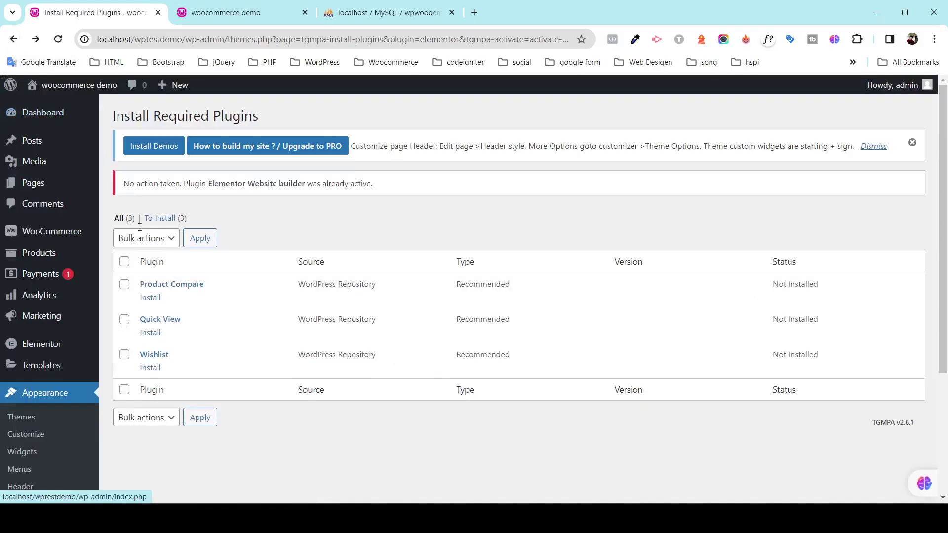
left_click(151, 333)
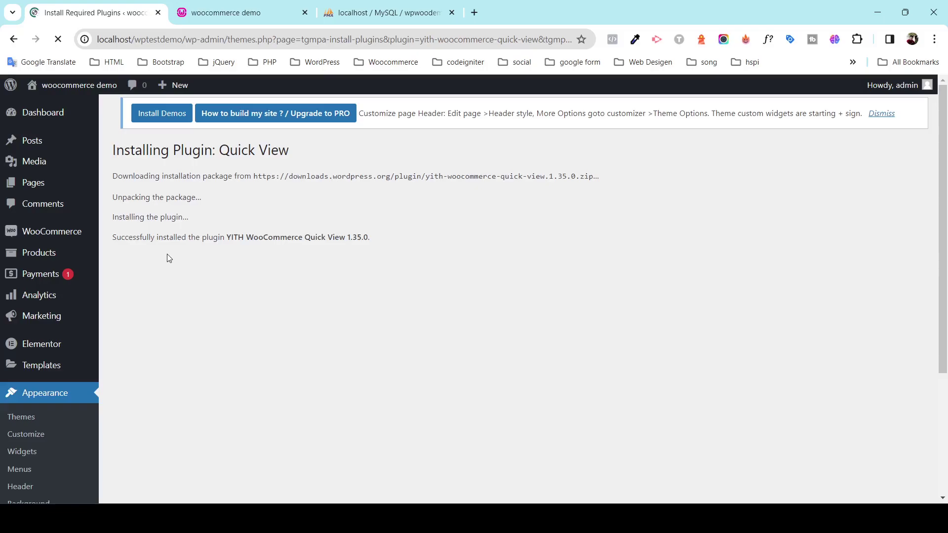
Activate the Quick View plugin, then install and activate the Wishlist plugin.
left_click(163, 259)
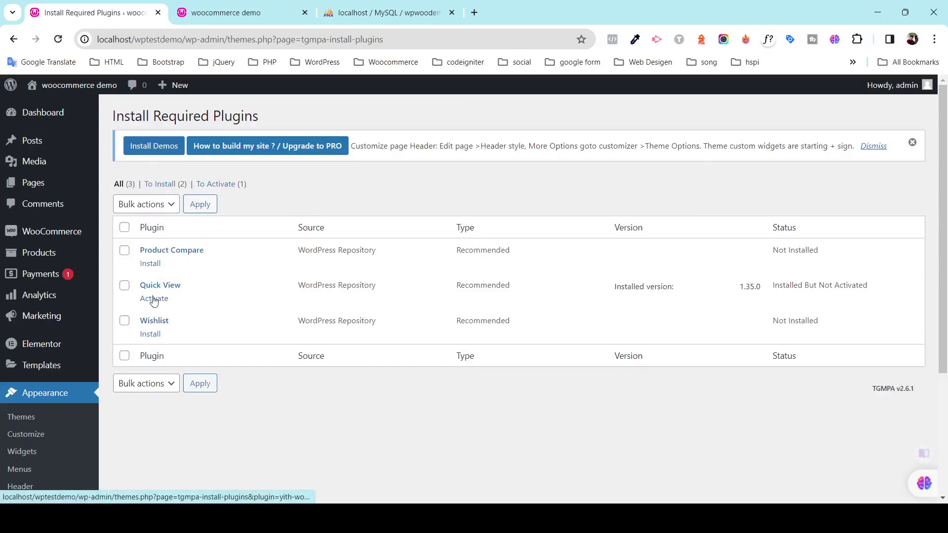
left_click(153, 300)
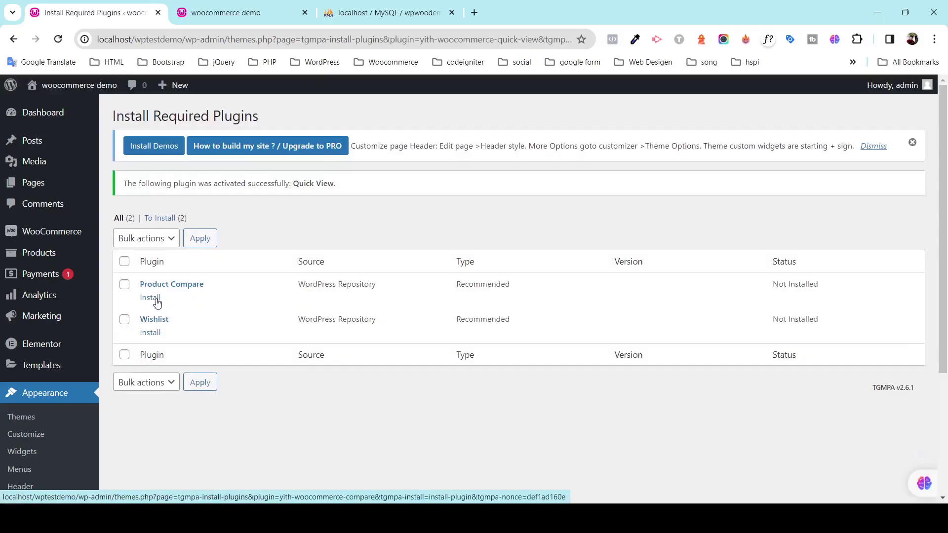
left_click(156, 332)
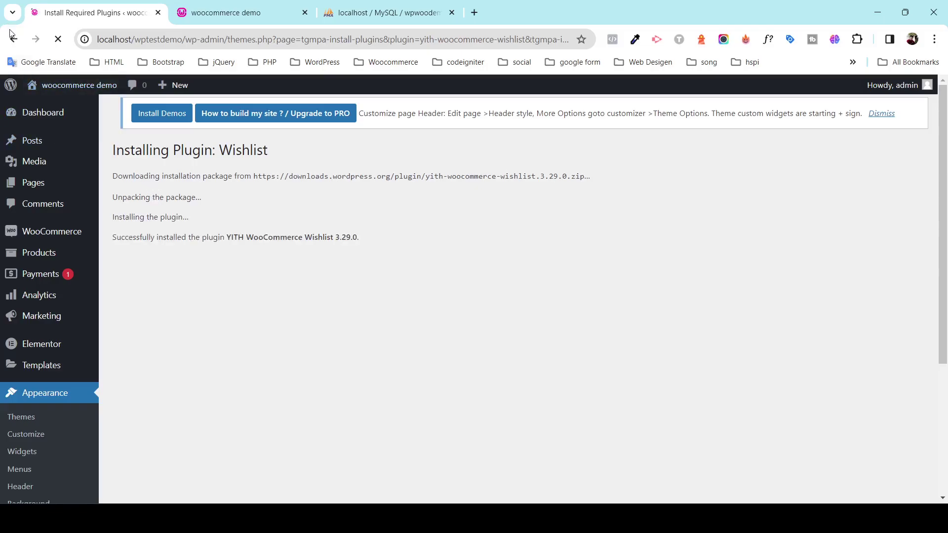
left_click(140, 262)
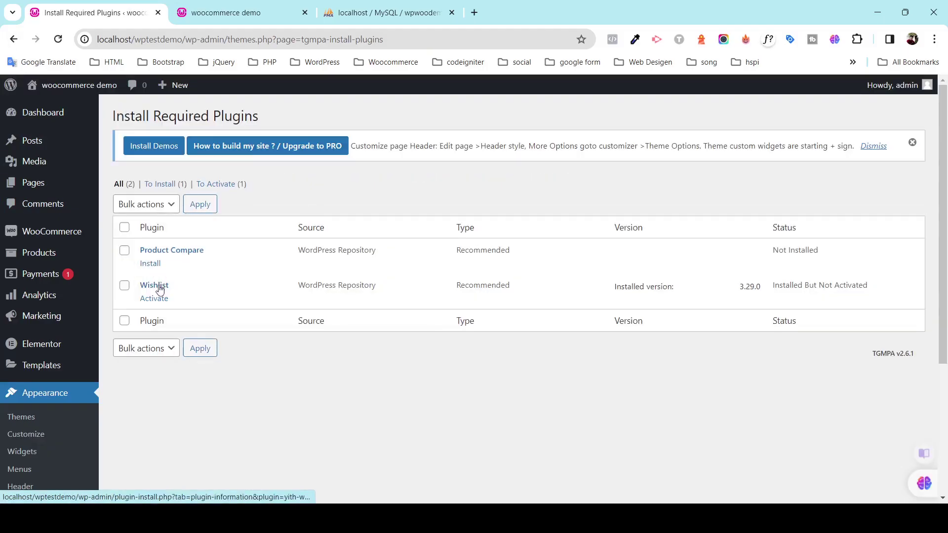
left_click(155, 299)
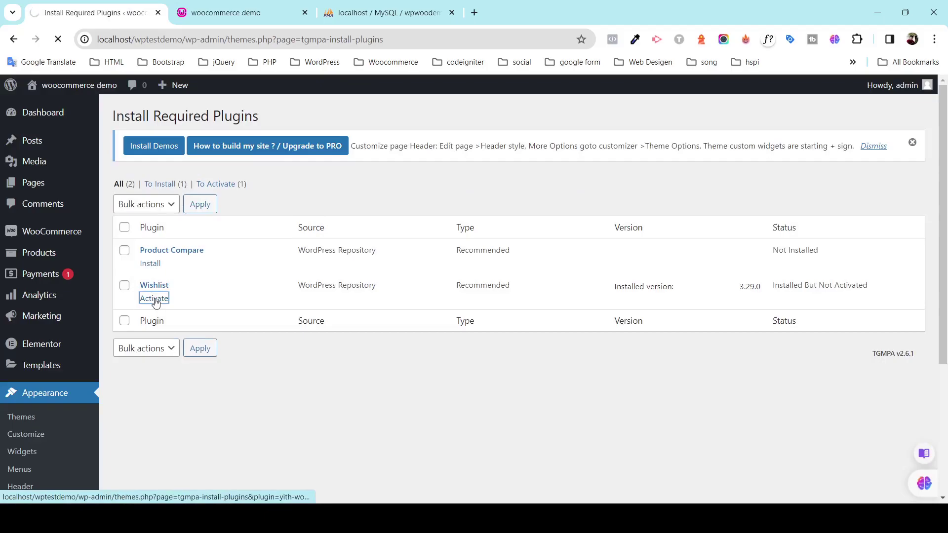
Install and activate the Product Compare plugin and return to the Dashboard.
left_click(150, 298)
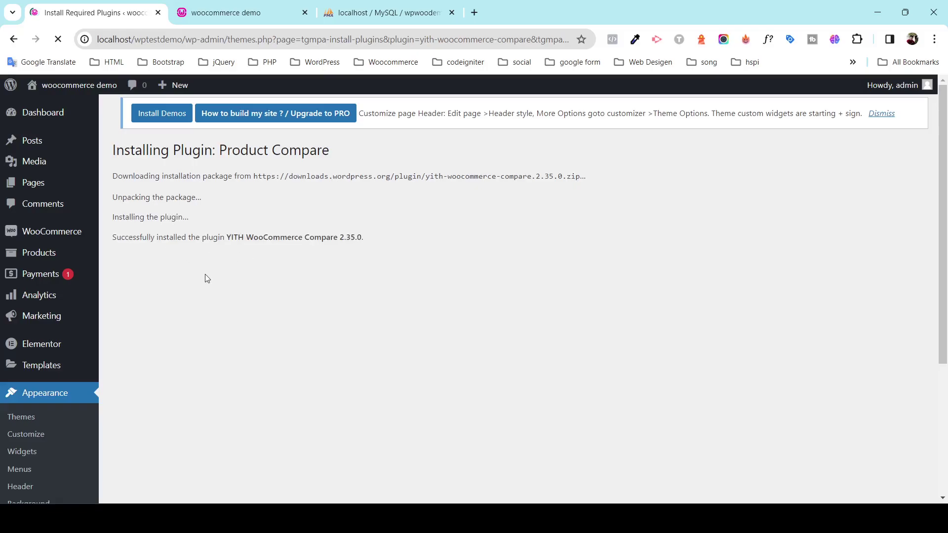
left_click(174, 259)
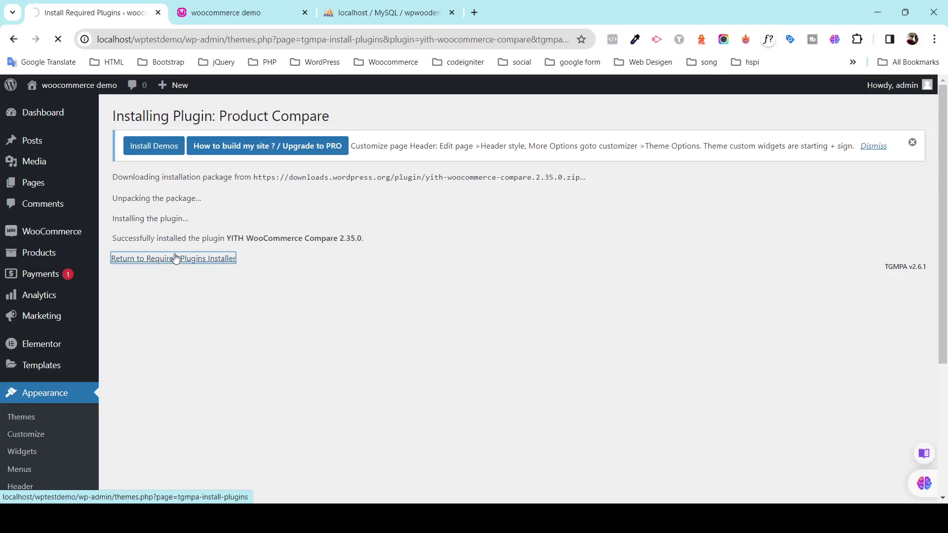
left_click(156, 263)
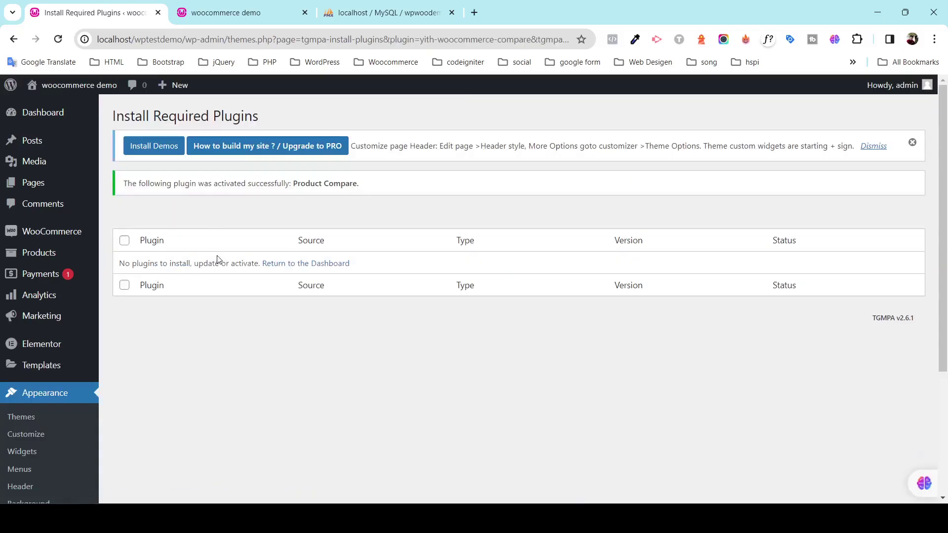
left_click(291, 263)
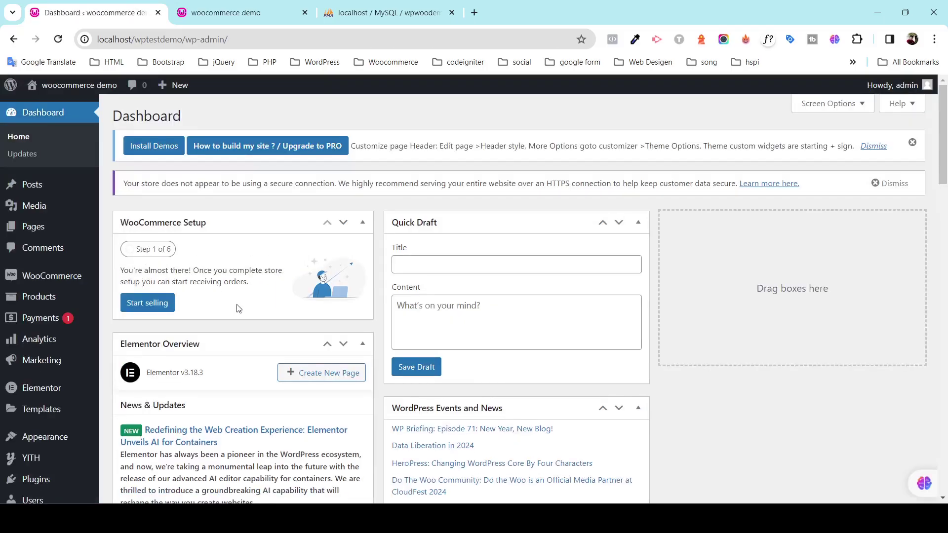
Activate Hello Dolly on the Installed Plugins page.
scroll(75, 352, "down", 6)
scroll(63, 364, "up", 6)
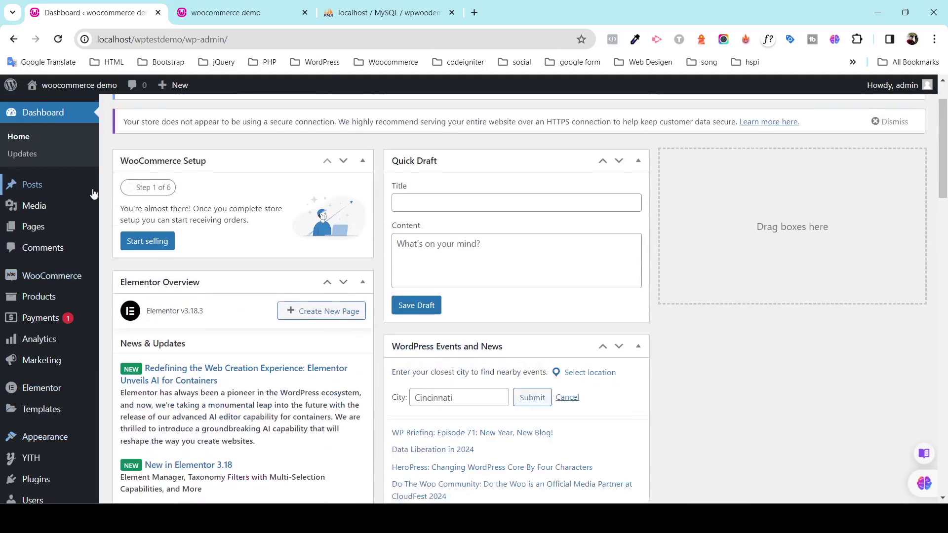
scroll(66, 337, "down", 3)
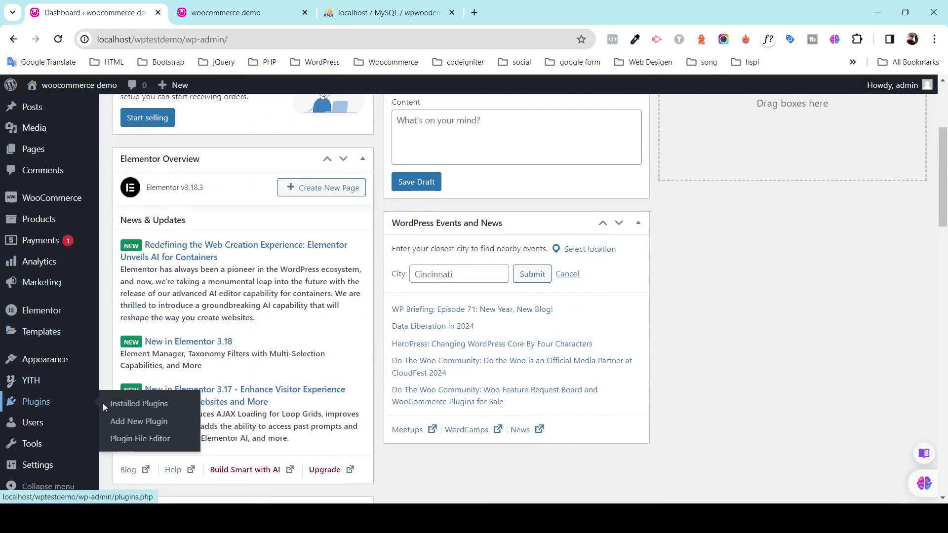
left_click(112, 404)
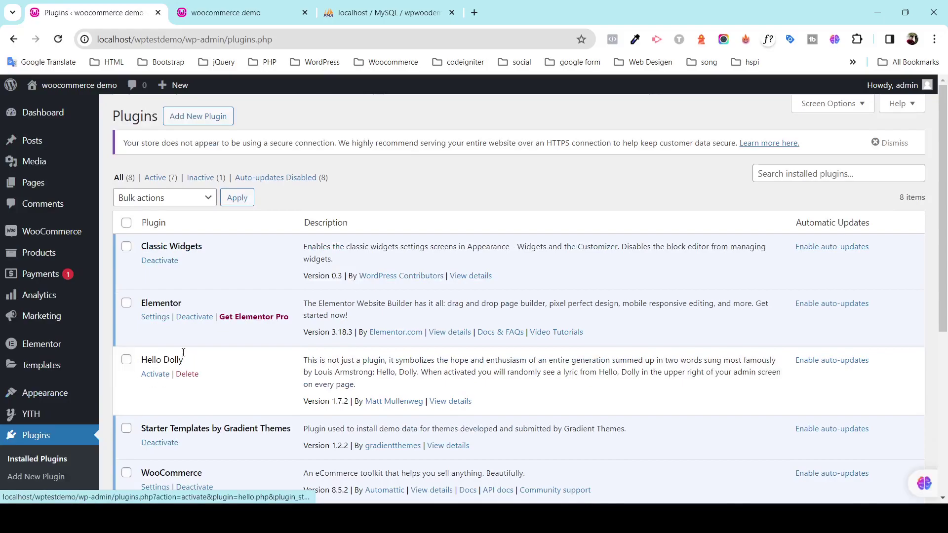
scroll(178, 356, "down", 6)
scroll(170, 338, "up", 5)
left_click(151, 342)
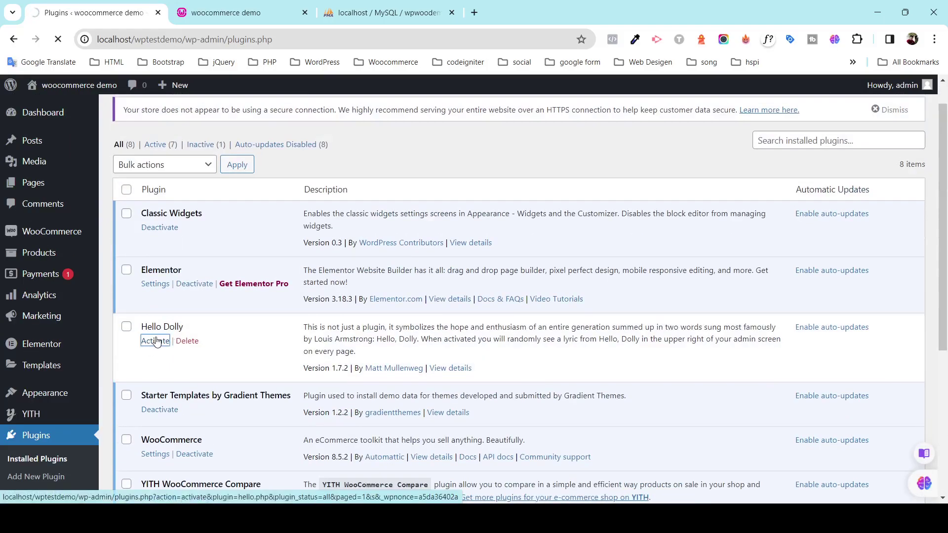
Reload the plugins page and dismiss the insecure HTTPS connection warning.
scroll(111, 335, "down", 5)
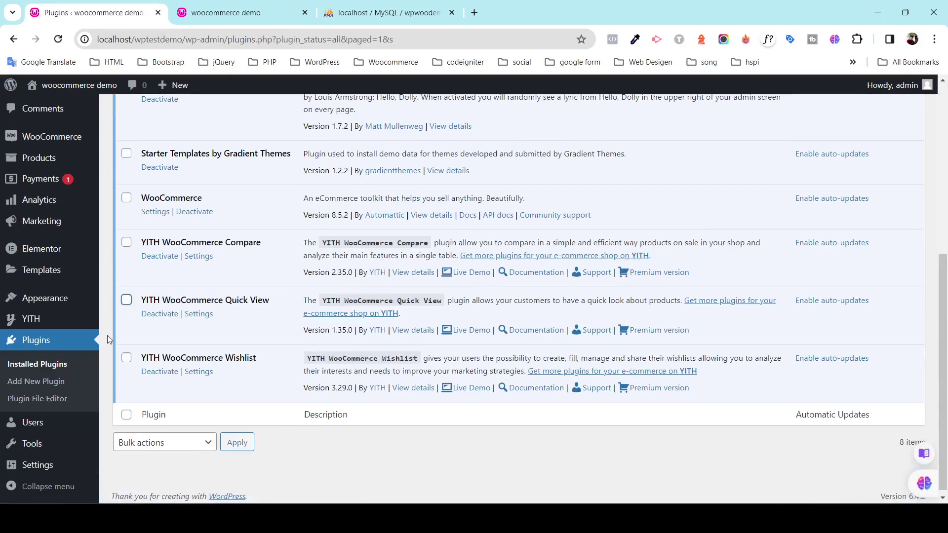
left_click(58, 39)
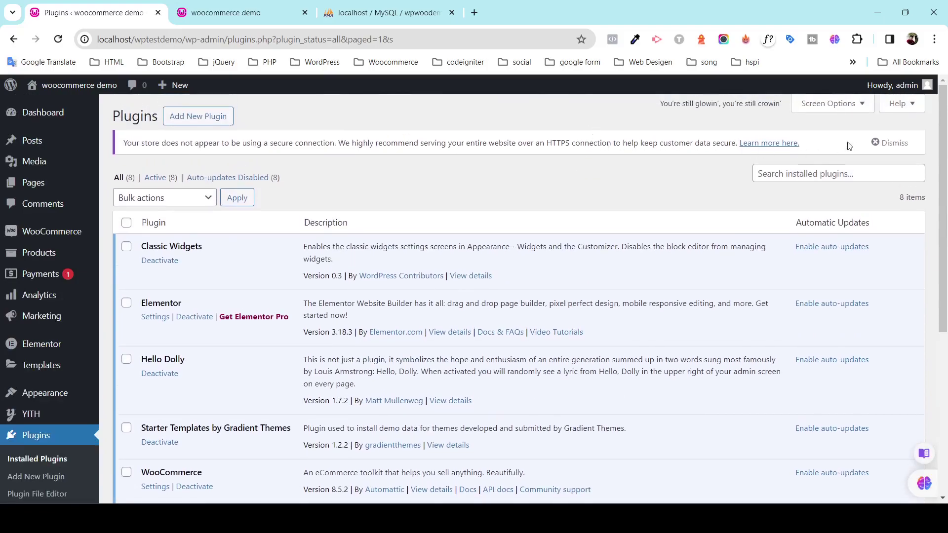
left_click(884, 142)
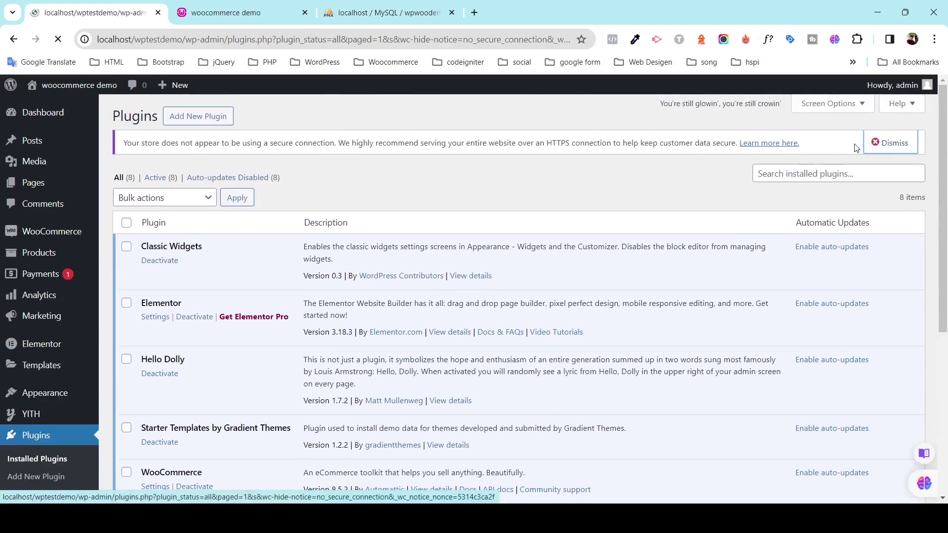
scroll(58, 307, "down", 5)
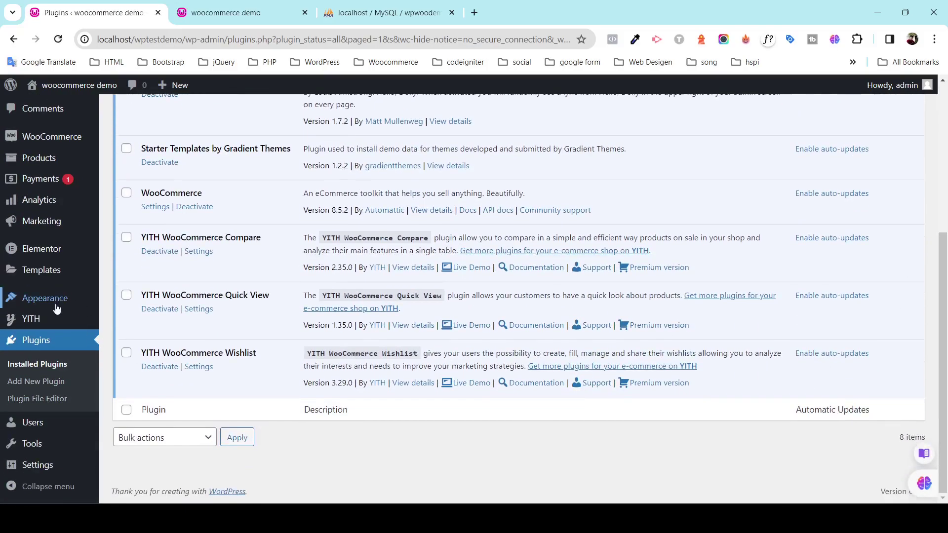
left_click(58, 39)
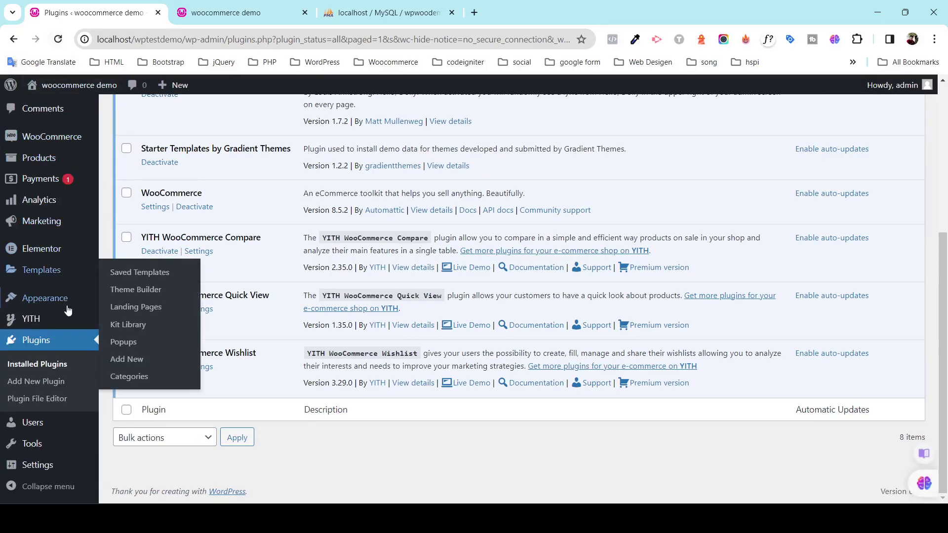
Open Appearance > Demo Import for Best Shop and bring up the Shop Demo template's Import option.
mouse_move(66, 303)
left_click(153, 404)
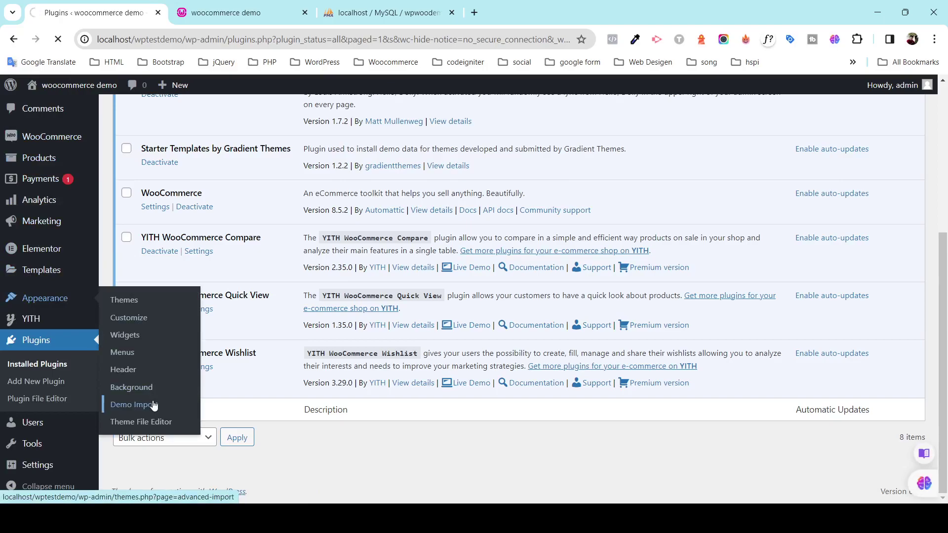
left_click(309, 241)
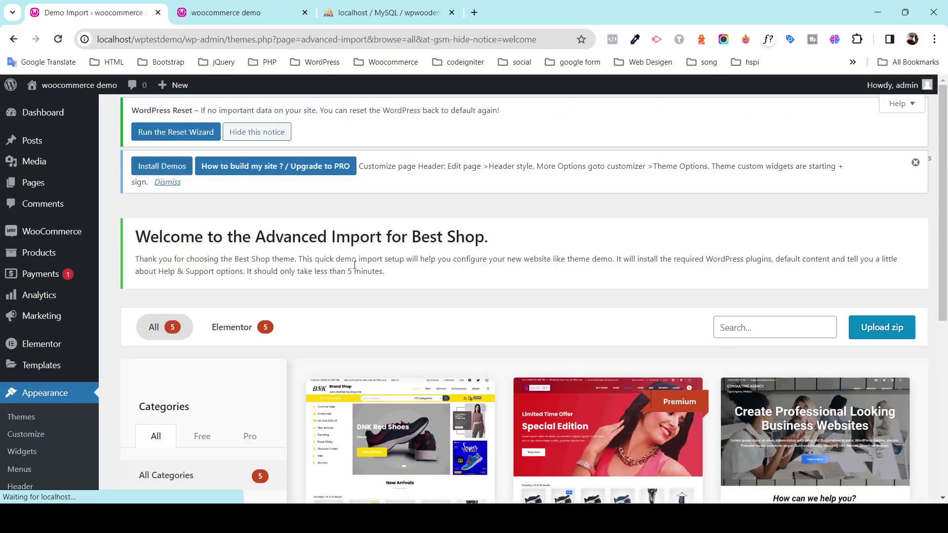
scroll(514, 291, "down", 4)
mouse_move(425, 348)
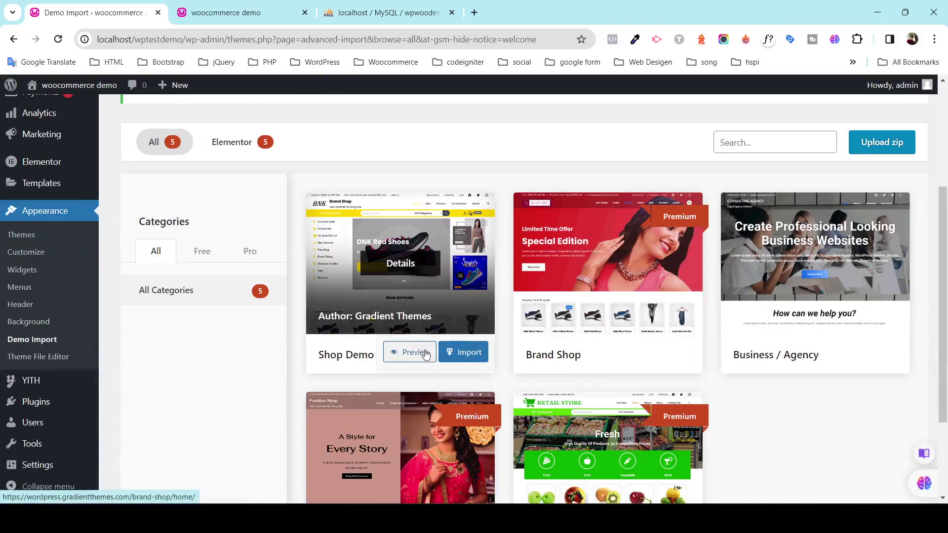
Confirm importing the Shop Demo template and wait for the Success message.
left_click(466, 354)
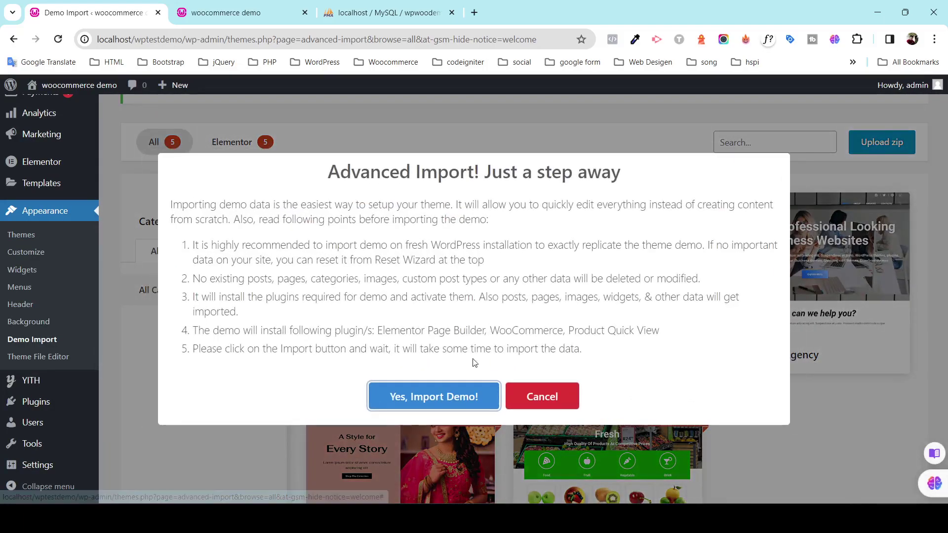
left_click(455, 394)
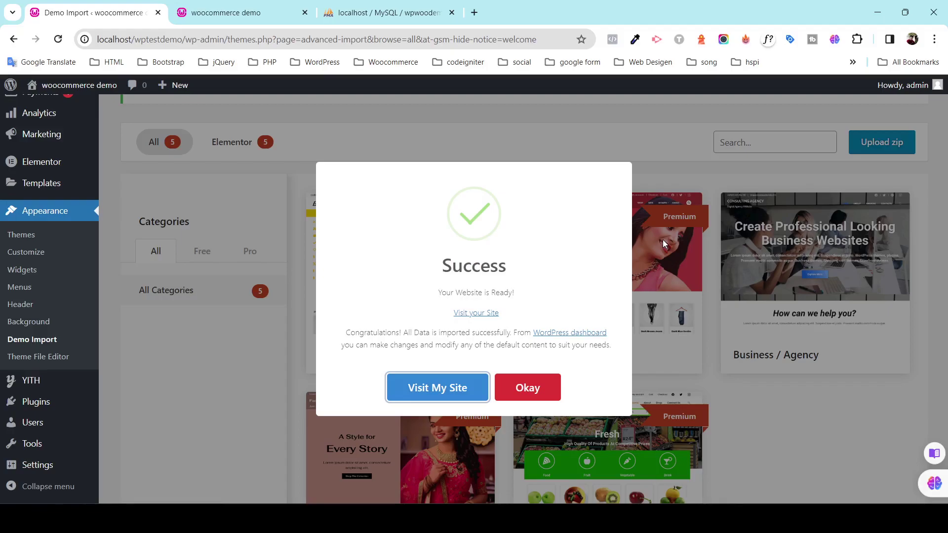
Open the imported Brandstore site in a new tab and scroll through its home page.
left_click(481, 400)
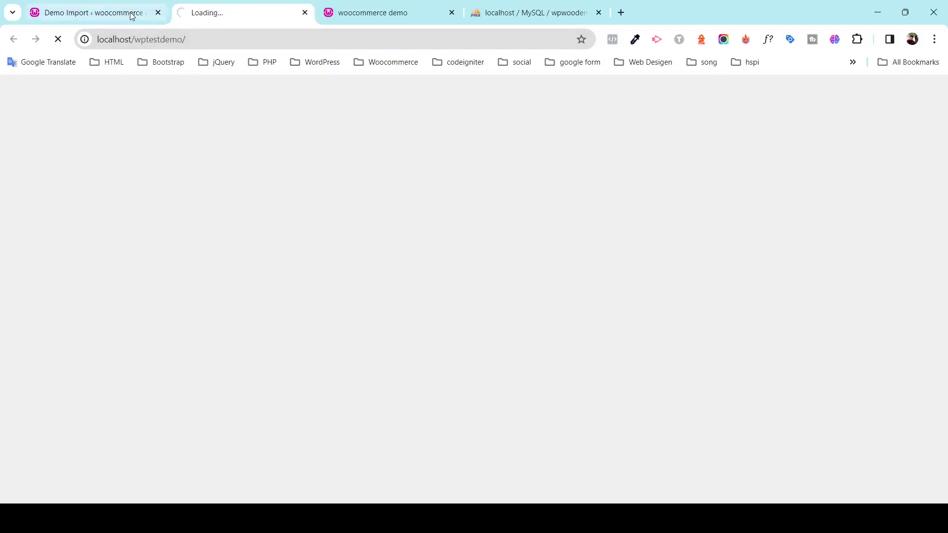
mouse_move(131, 14)
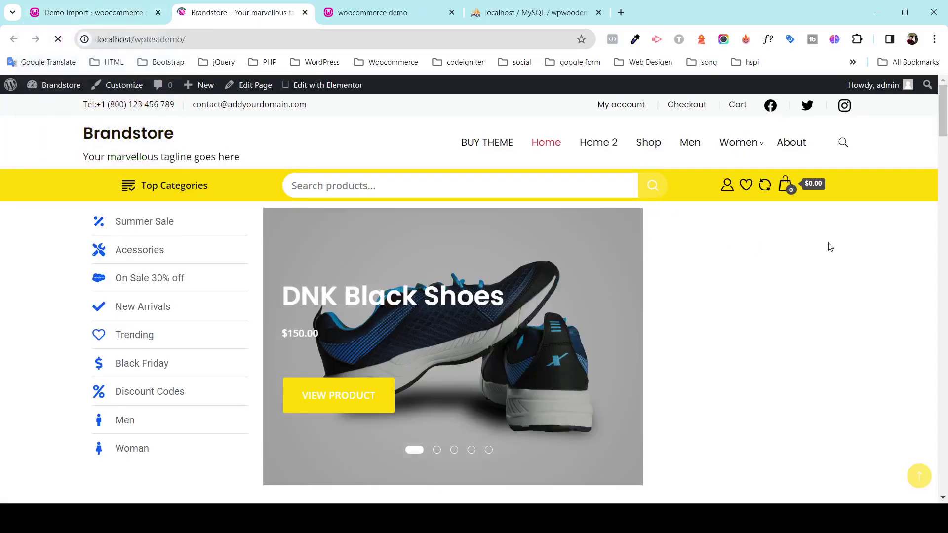
scroll(849, 278, "down", 1)
scroll(849, 278, "down", 8)
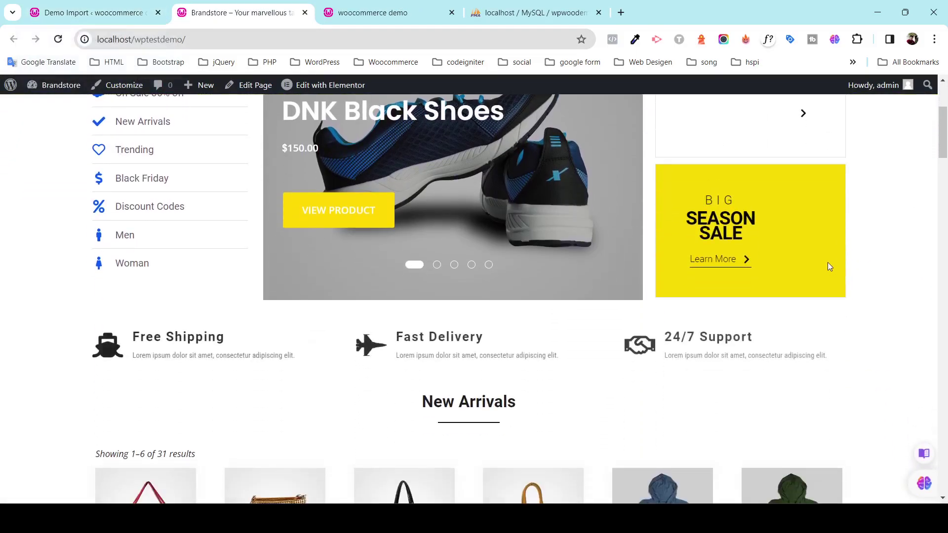
scroll(830, 283, "down", 12)
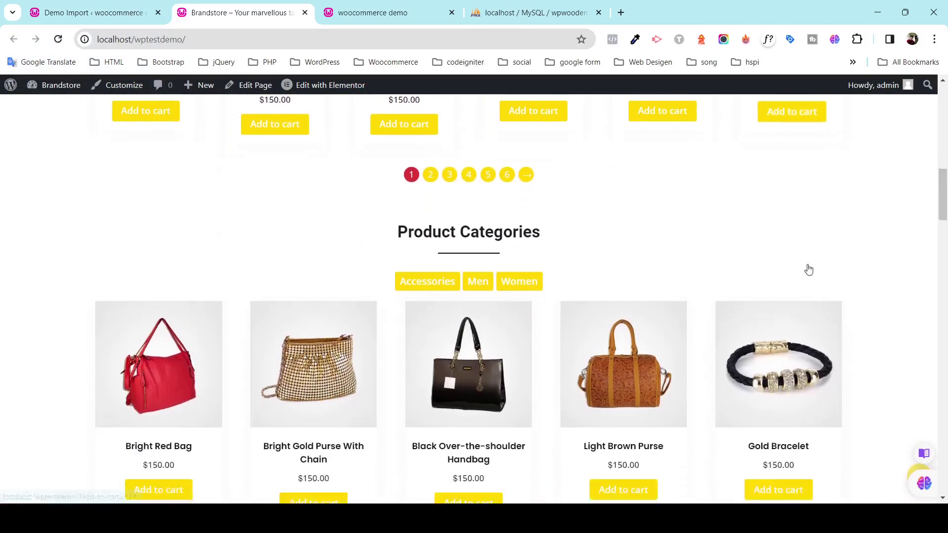
scroll(834, 279, "down", 9)
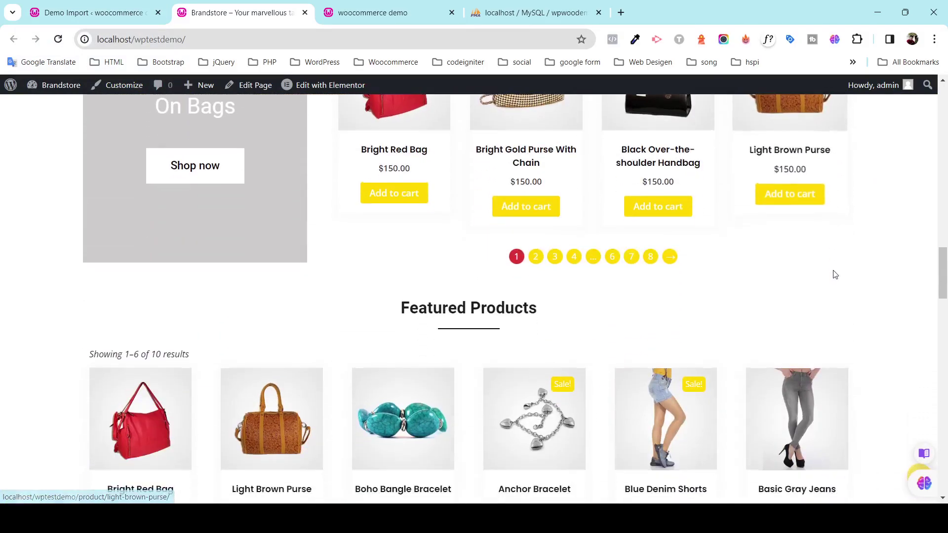
scroll(816, 288, "down", 12)
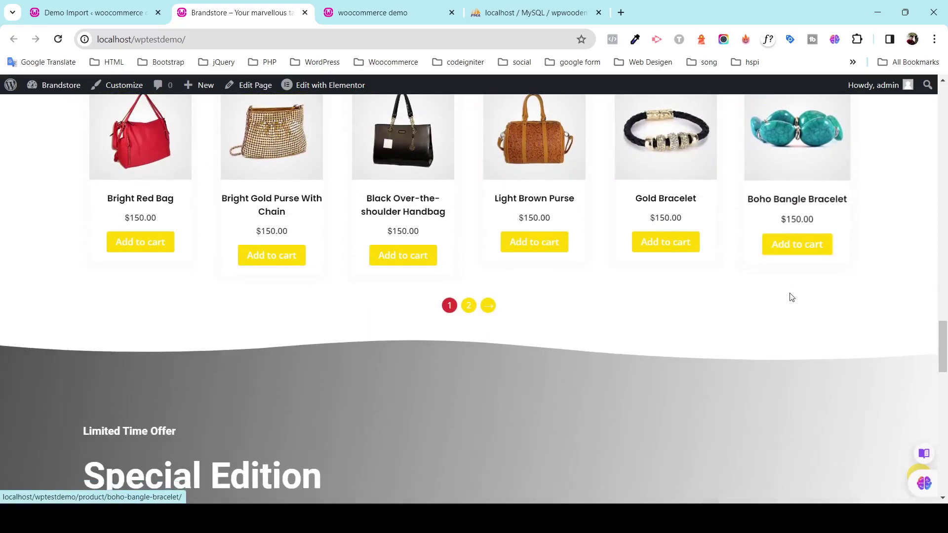
scroll(757, 299, "down", 10)
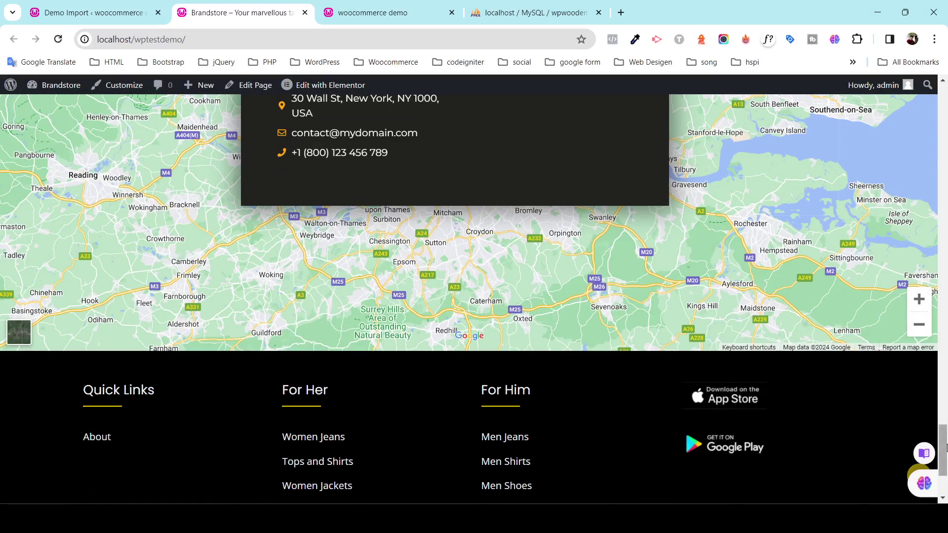
left_click_drag(944, 447, 944, 94)
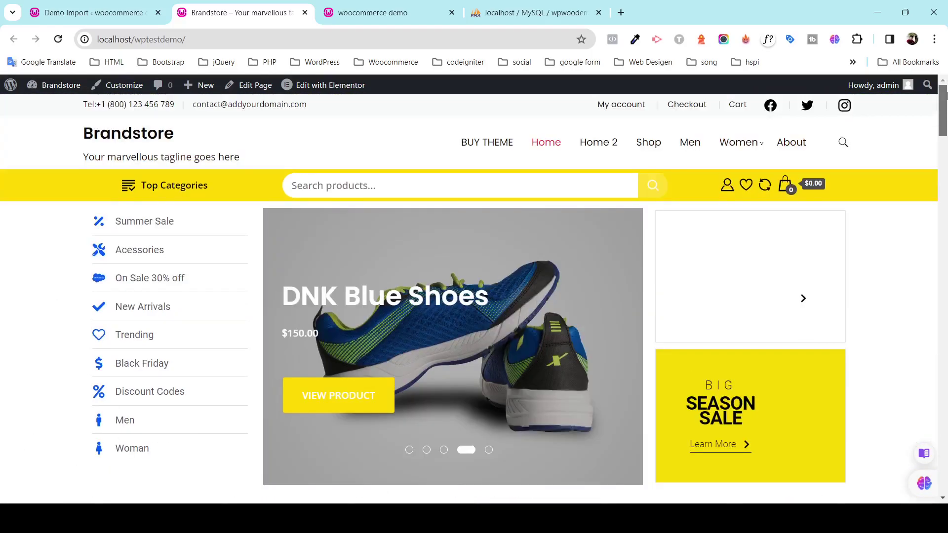
Browse the Shop page's full product listing.
left_click(644, 144)
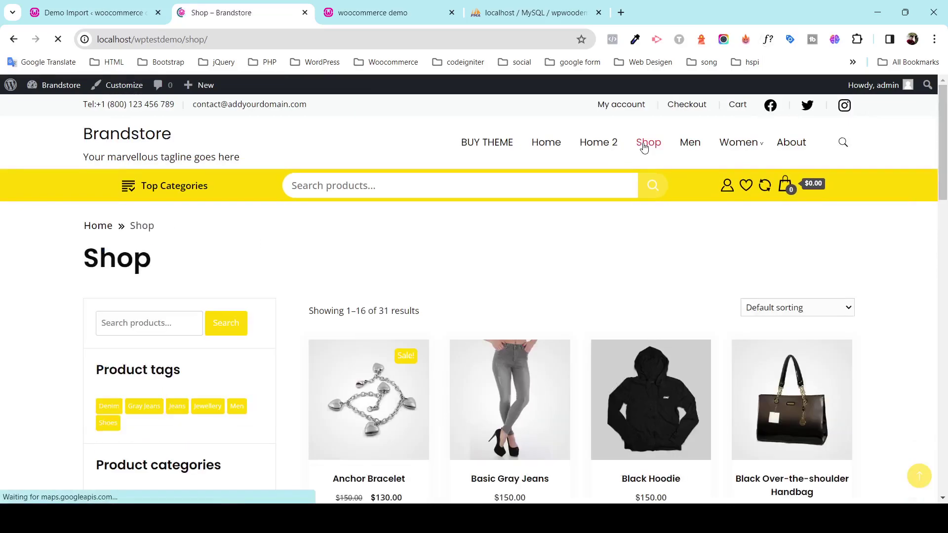
scroll(684, 241, "down", 15)
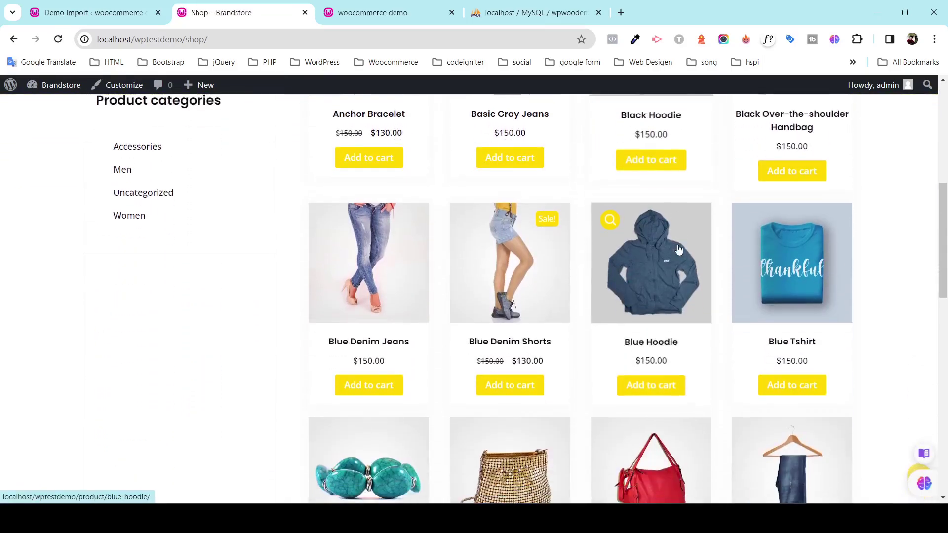
scroll(664, 266, "down", 6)
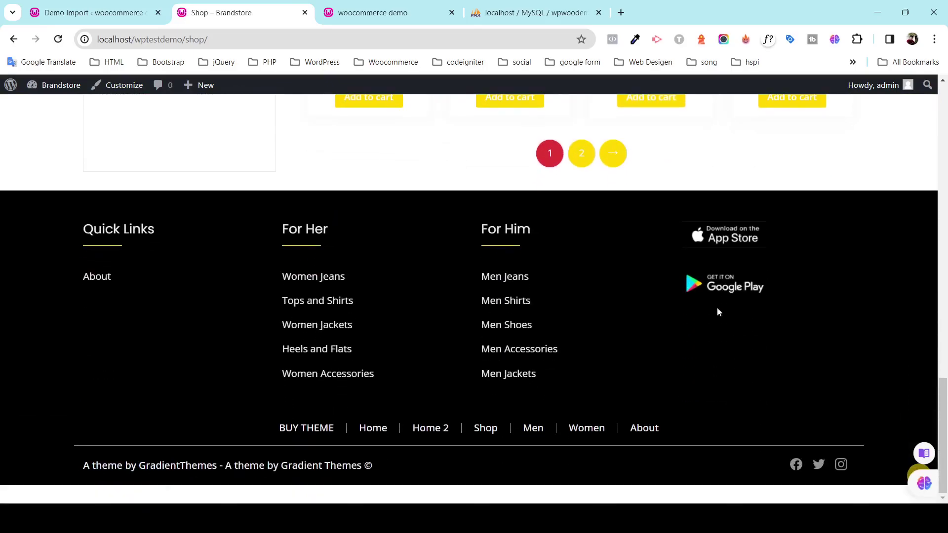
scroll(711, 304, "up", 8)
scroll(930, 341, "up", 10)
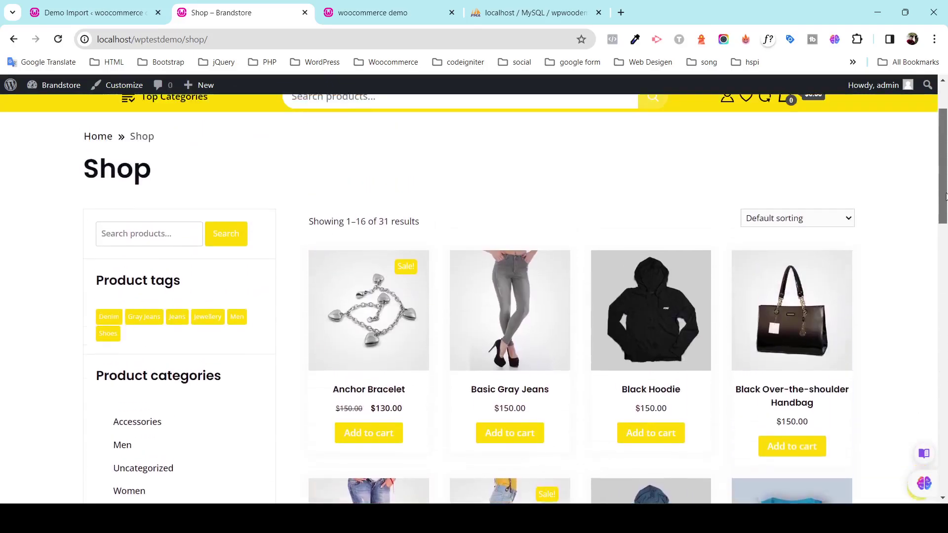
View the Men (14 products) and Women (17 products) categories, then the About page.
left_click(692, 145)
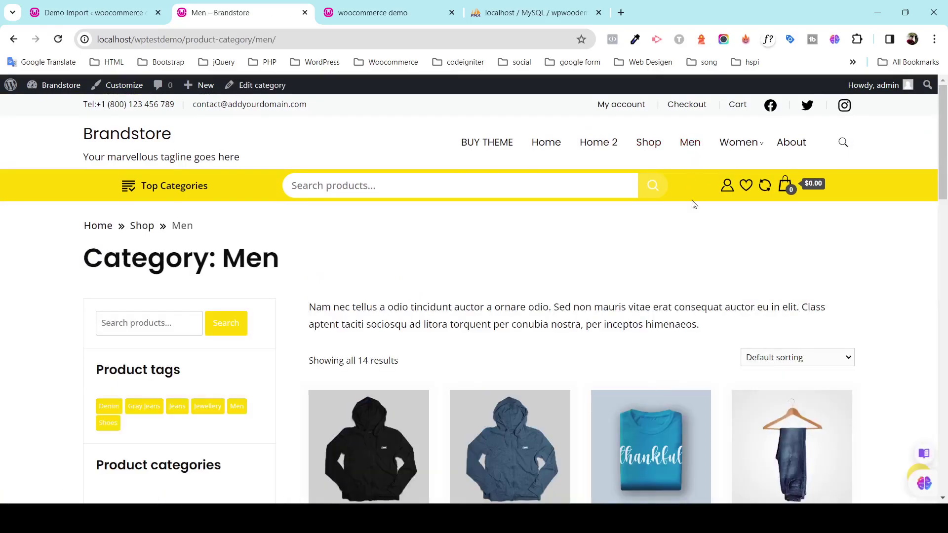
scroll(688, 247, "down", 15)
scroll(686, 291, "down", 10)
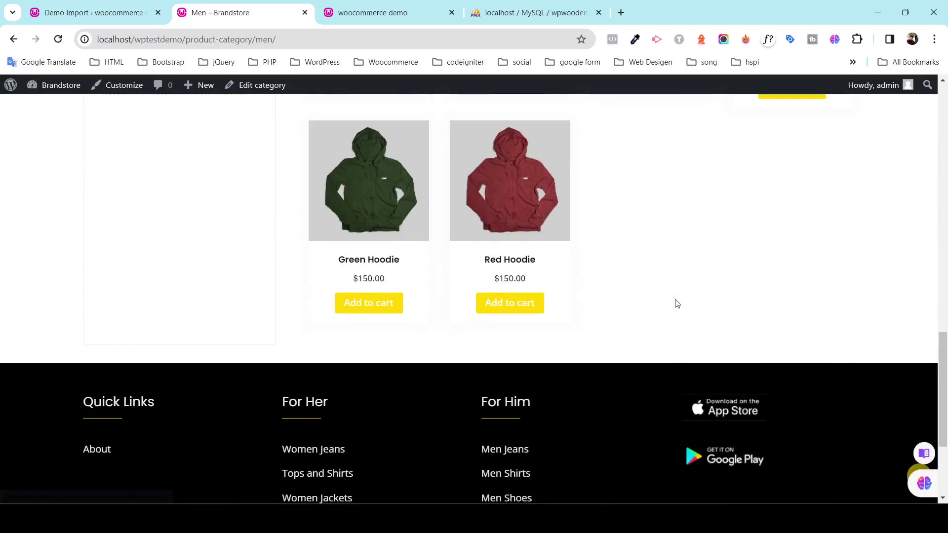
left_click_drag(943, 435, 946, 136)
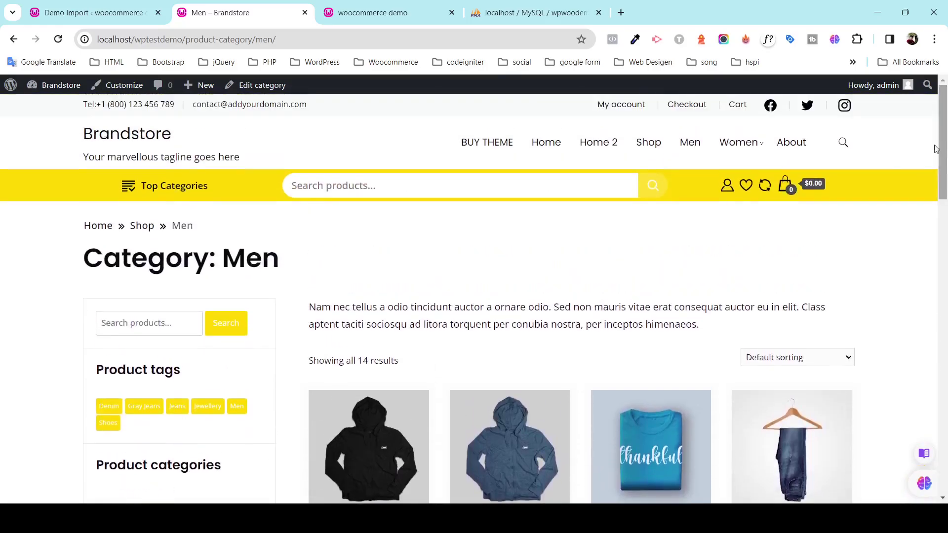
left_click(736, 144)
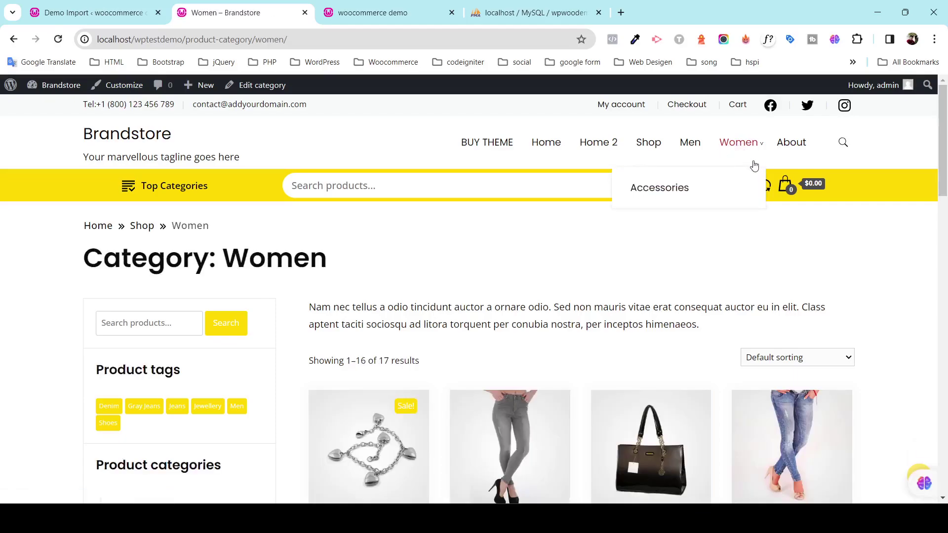
left_click(790, 144)
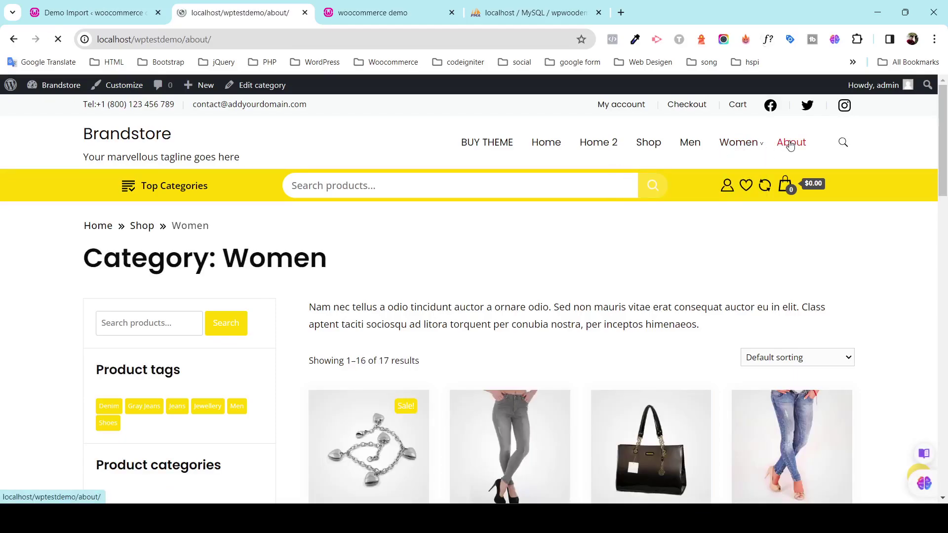
Add the Light Brown Purse ($150.00) from New Arrivals to the cart and view the cart.
left_click(561, 145)
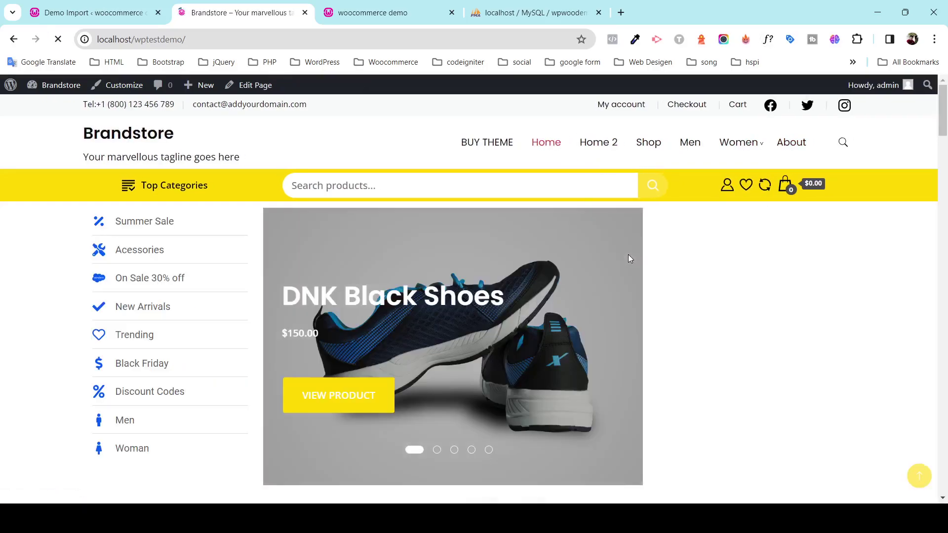
scroll(628, 257, "down", 9)
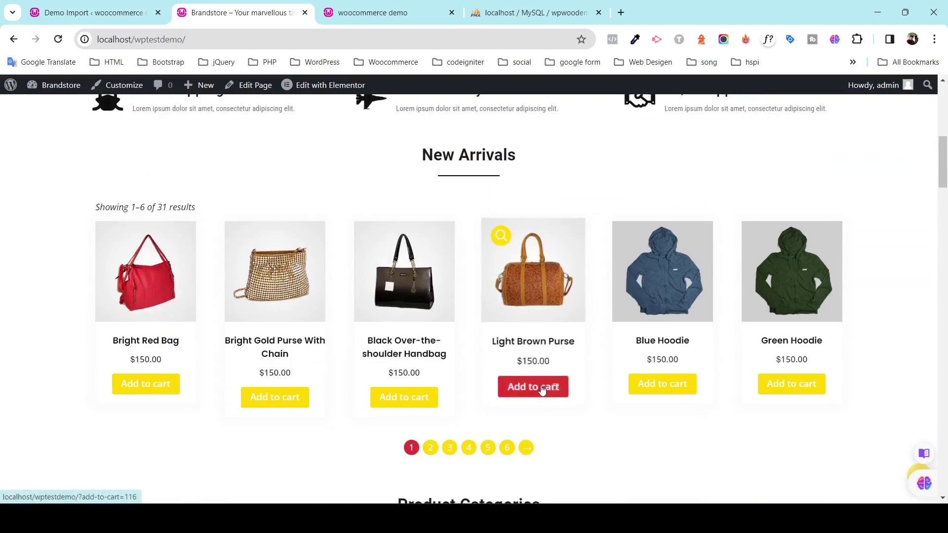
left_click(541, 389)
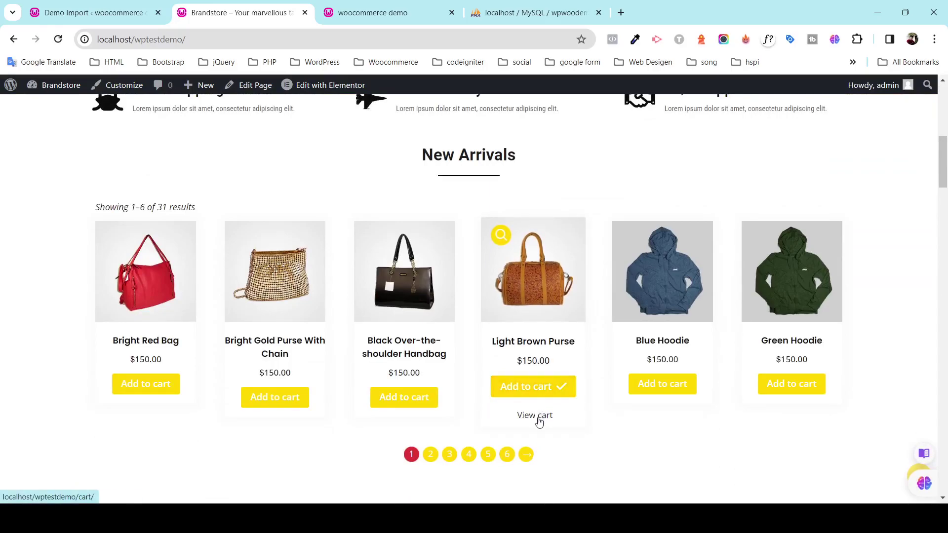
left_click(540, 417)
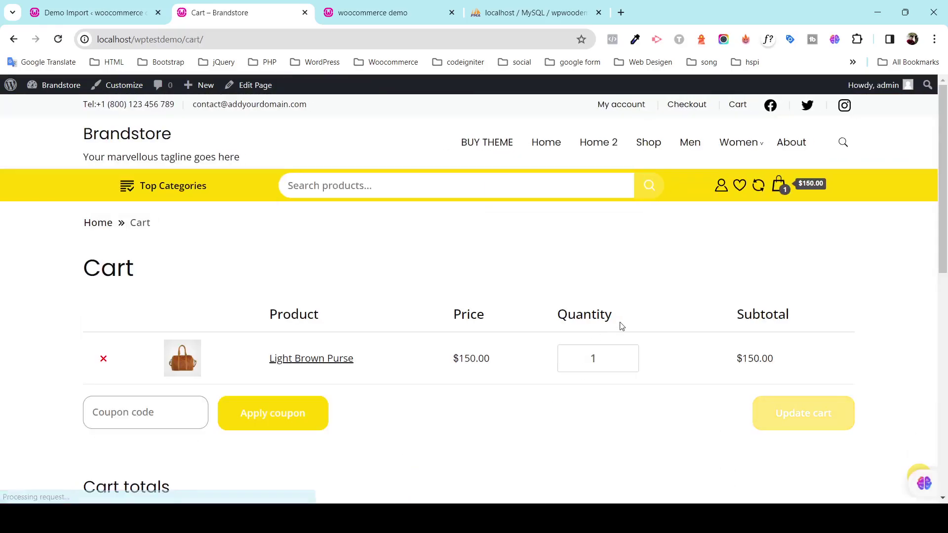
Return to the 31-product Shop page.
scroll(620, 325, "down", 4)
scroll(567, 332, "up", 3)
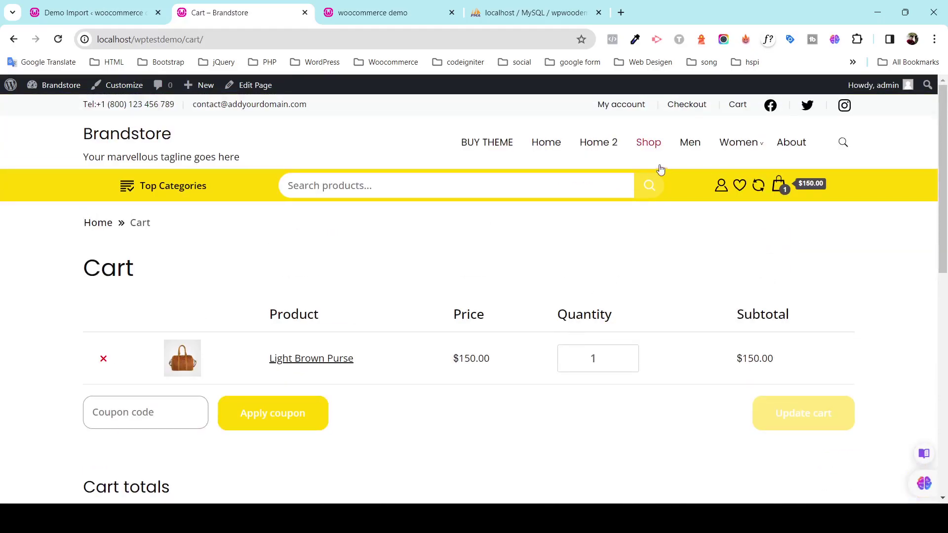
left_click(647, 145)
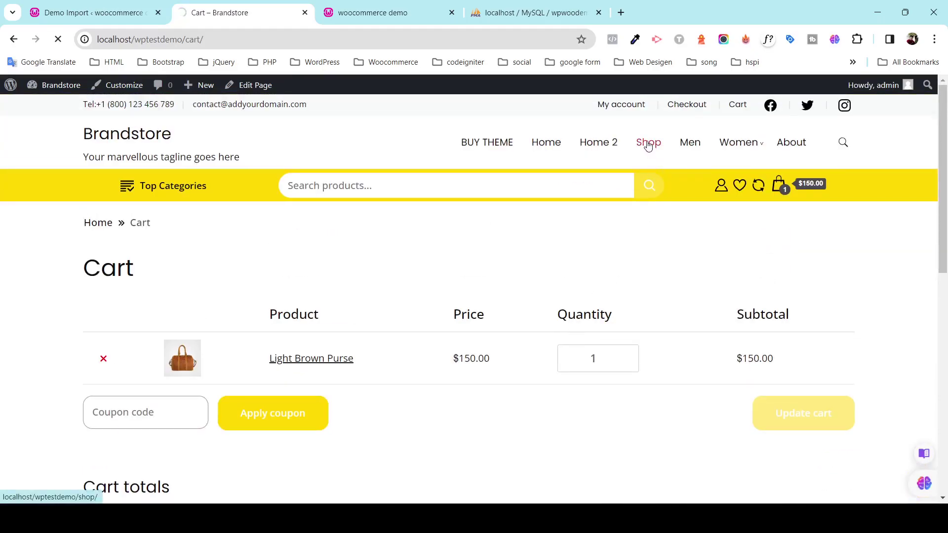
scroll(639, 271, "down", 3)
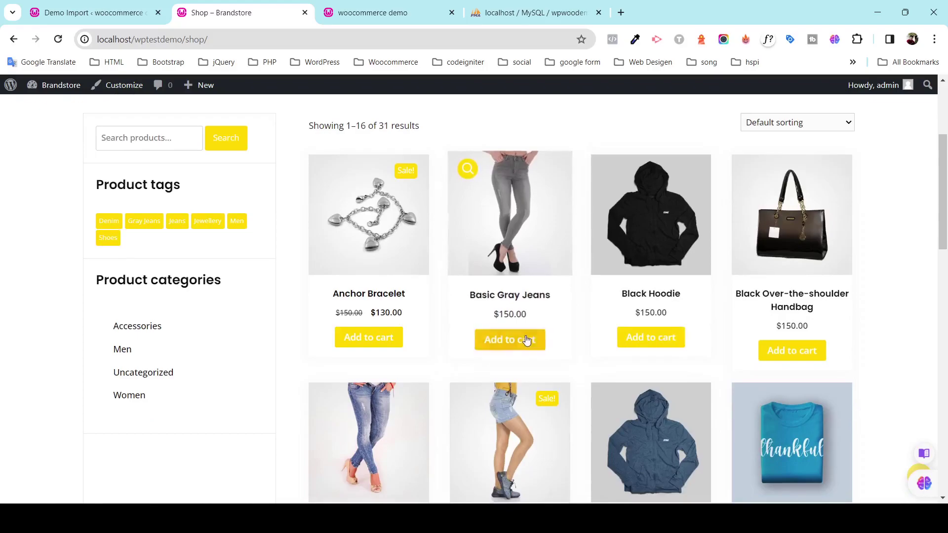
Open the Basic Gray Jeans product and check its Reviews and Description sections.
left_click(520, 298)
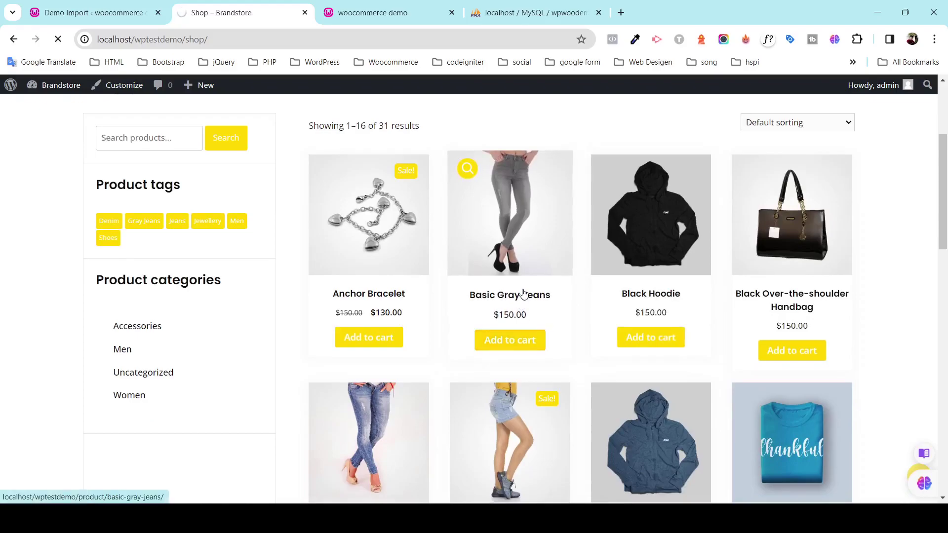
scroll(588, 271, "down", 3)
scroll(590, 274, "down", 6)
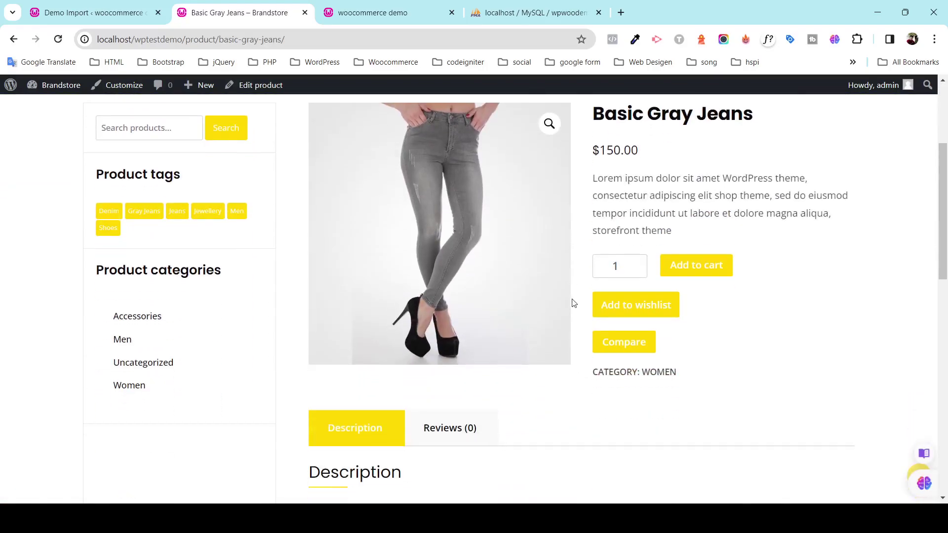
left_click(460, 193)
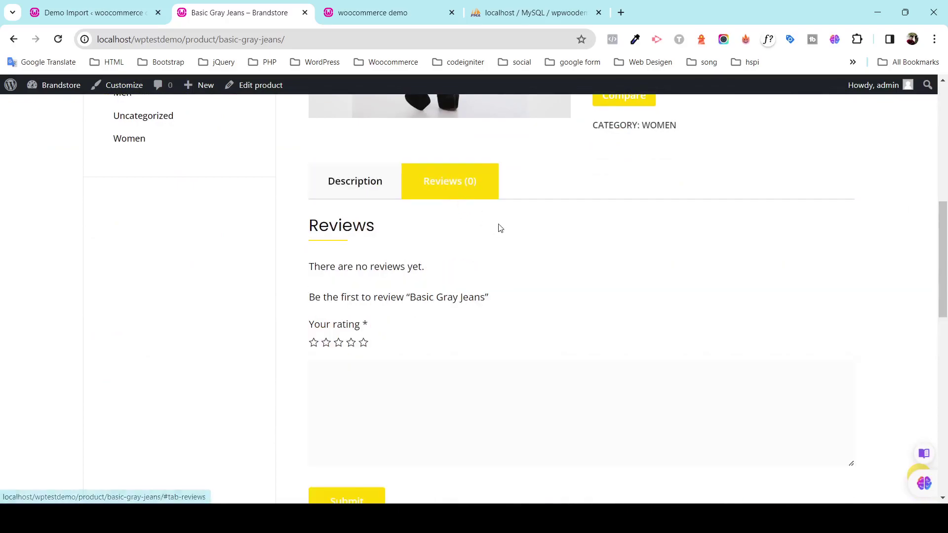
scroll(499, 231, "down", 7)
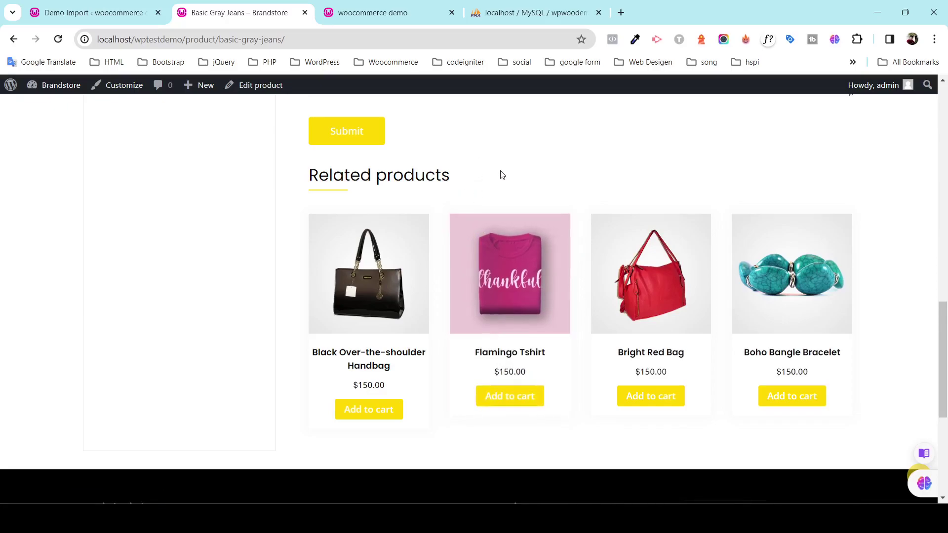
scroll(588, 229, "up", 10)
left_click(378, 372)
scroll(600, 343, "up", 5)
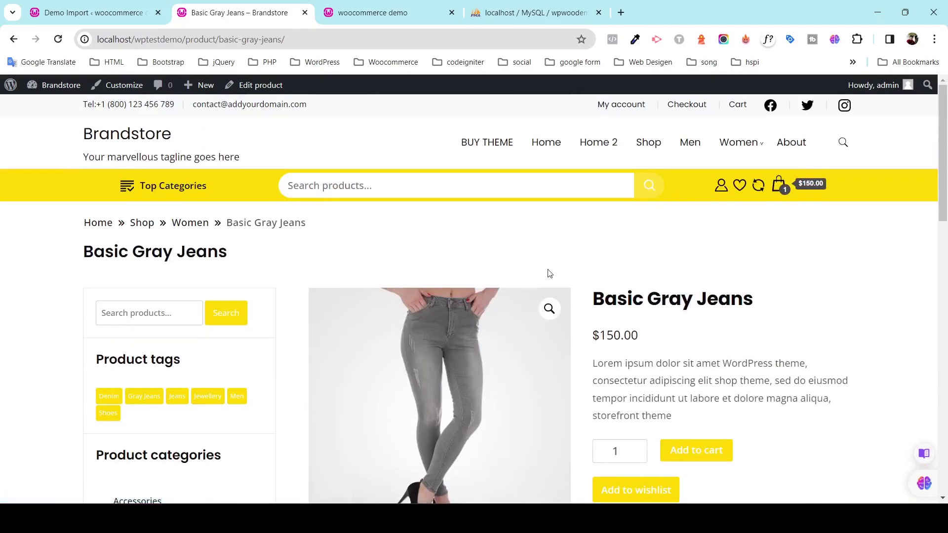
scroll(494, 291, "down", 2)
scroll(645, 235, "up", 2)
Browse the Women > Accessories category (7 products), then go back to the home page.
mouse_move(732, 155)
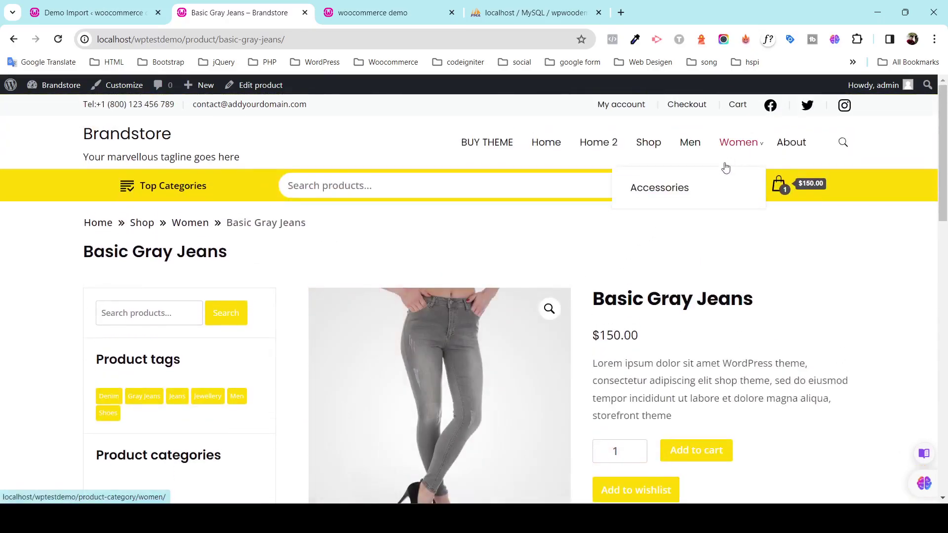
left_click(678, 190)
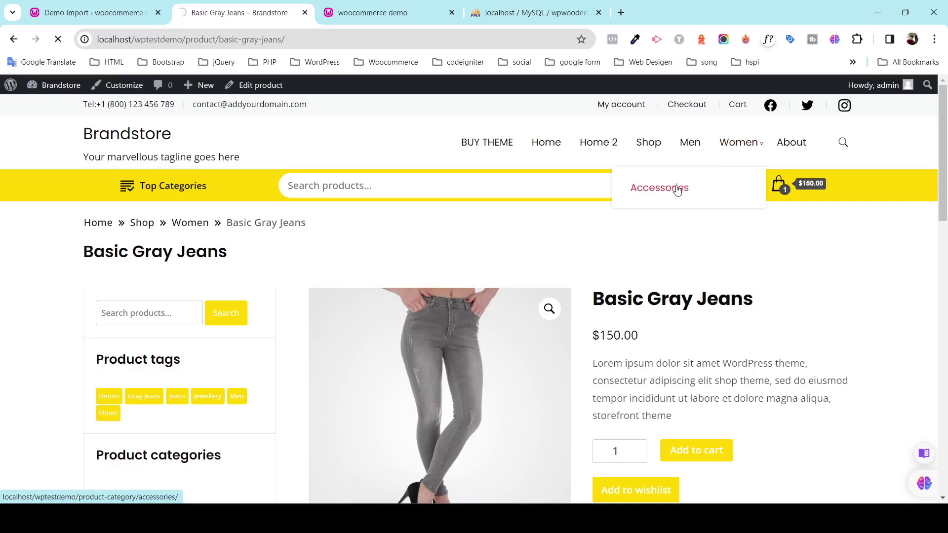
scroll(545, 302, "down", 15)
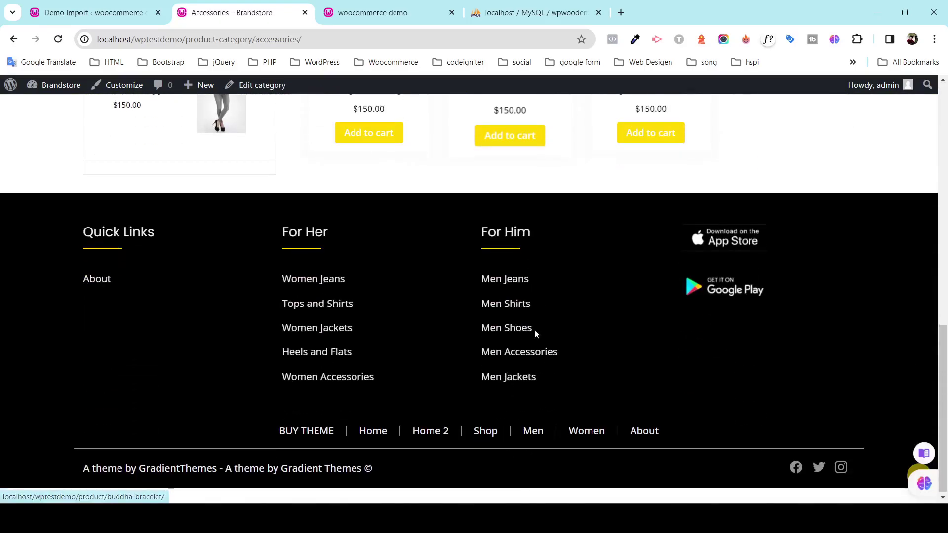
scroll(534, 328, "up", 15)
left_click(556, 146)
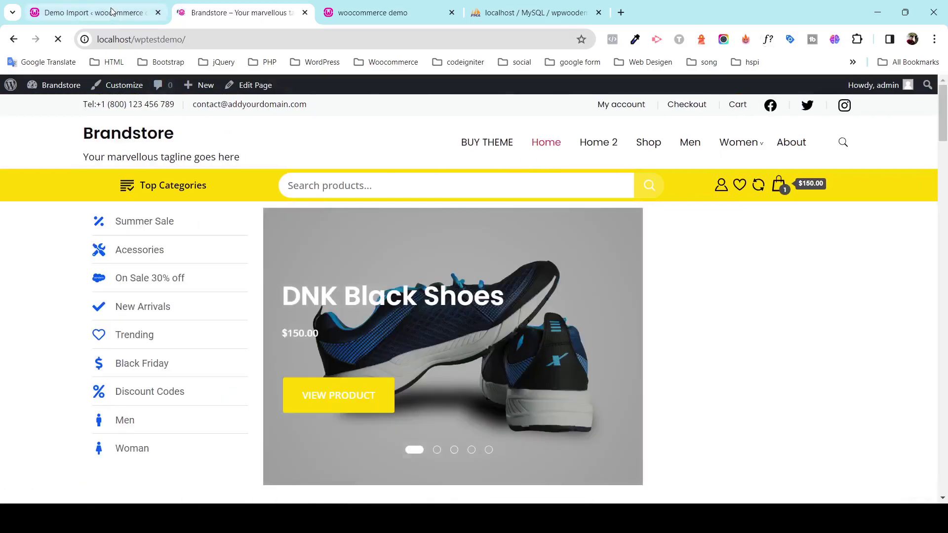
In the admin tab, review the Installed Plugins list of 9 active plugins.
left_click(93, 12)
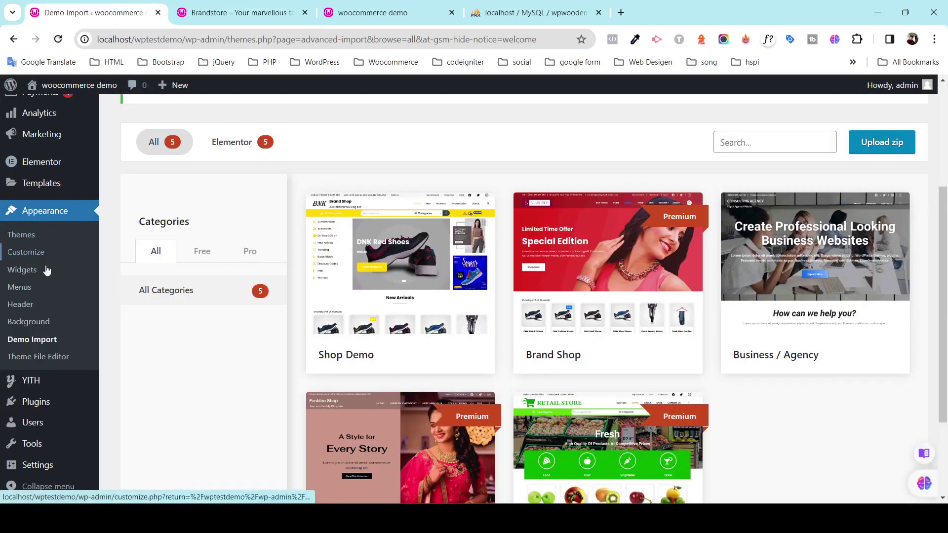
mouse_move(58, 406)
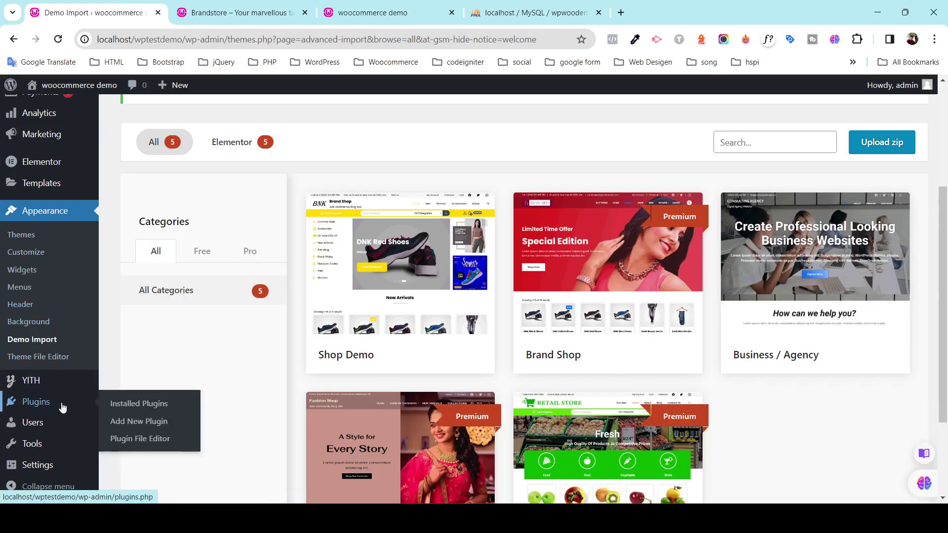
left_click(122, 403)
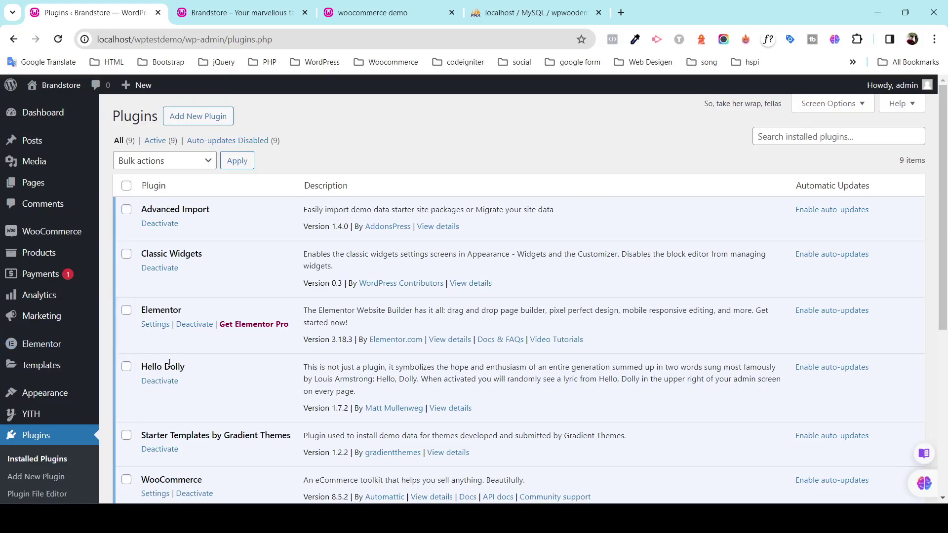
scroll(275, 294, "down", 6)
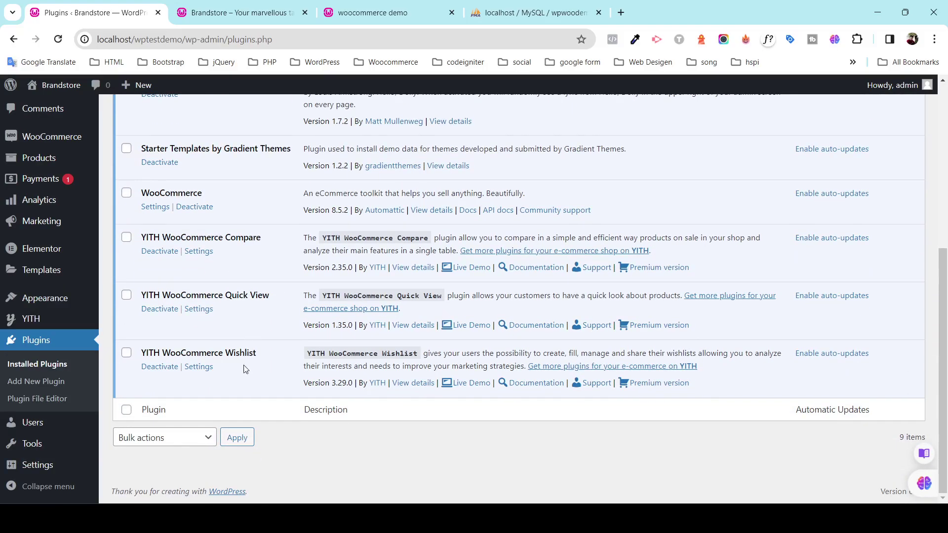
scroll(244, 369, "up", 5)
mouse_move(65, 239)
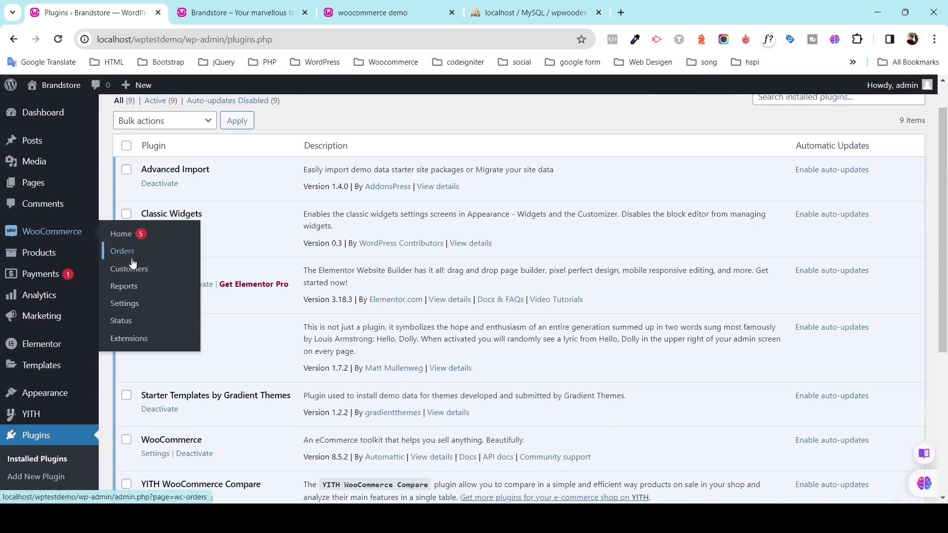
mouse_move(72, 398)
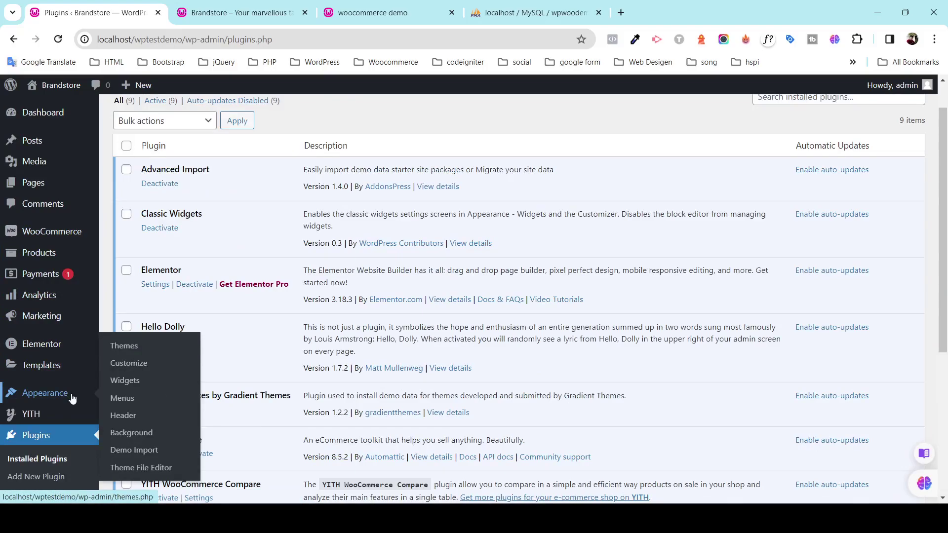
scroll(72, 398, "down", 3)
scroll(62, 355, "up", 1)
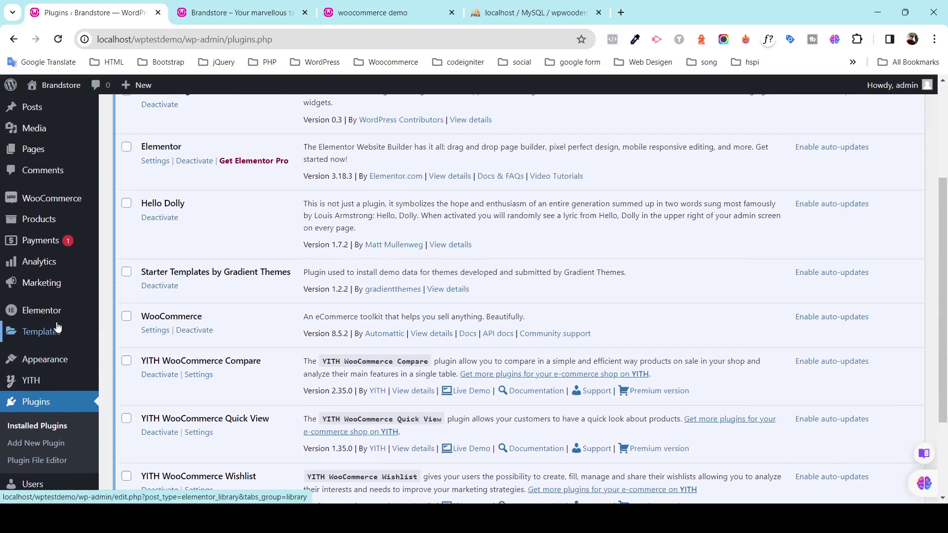
scroll(57, 326, "up", 1)
Open All Products and scroll through the 31 imported products with prices, stock and categories.
left_click(126, 254)
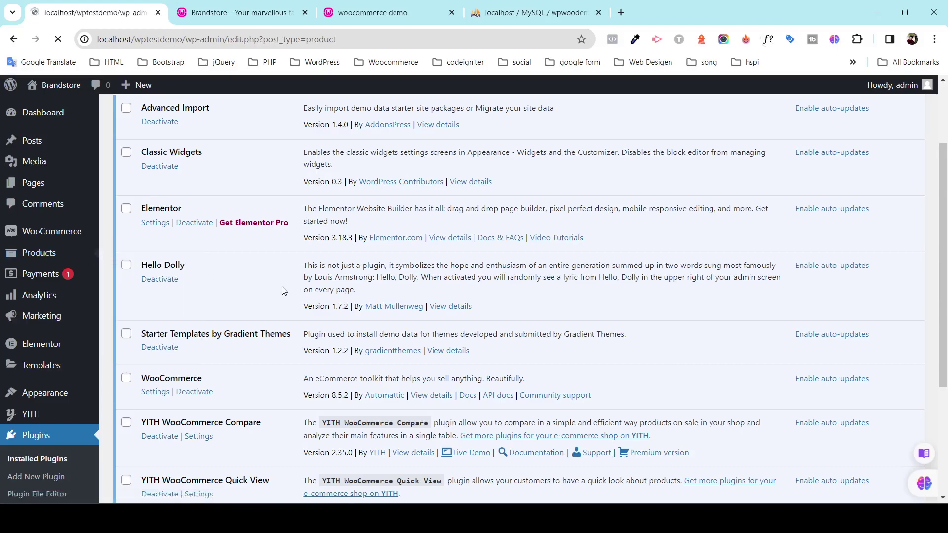
scroll(292, 302, "down", 12)
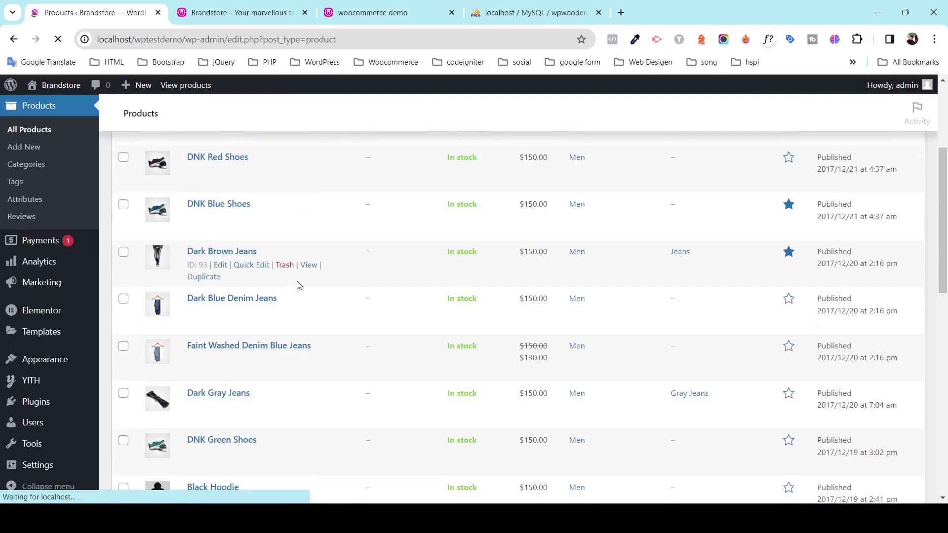
scroll(288, 288, "down", 4)
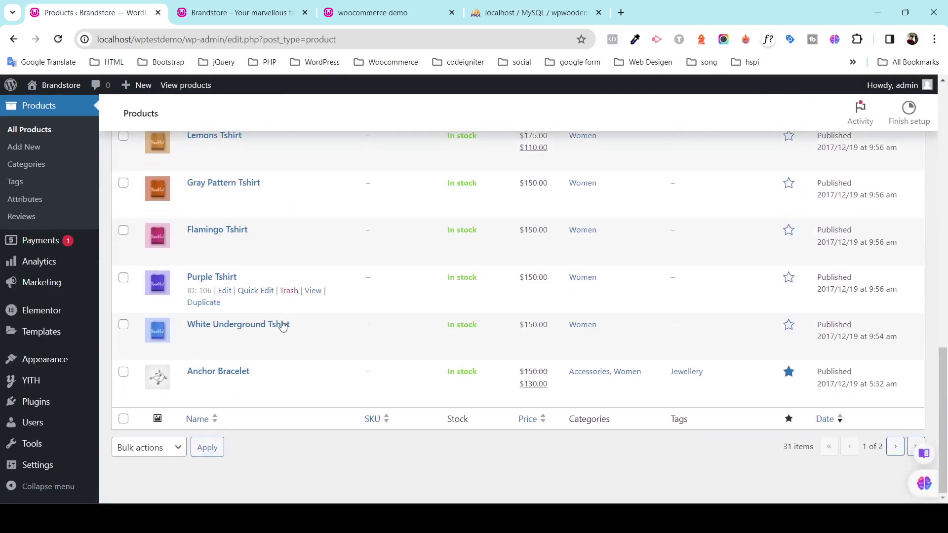
scroll(277, 321, "up", 14)
Review the 10 site pages under All Pages, then switch back to the Brandstore storefront tab.
mouse_move(54, 184)
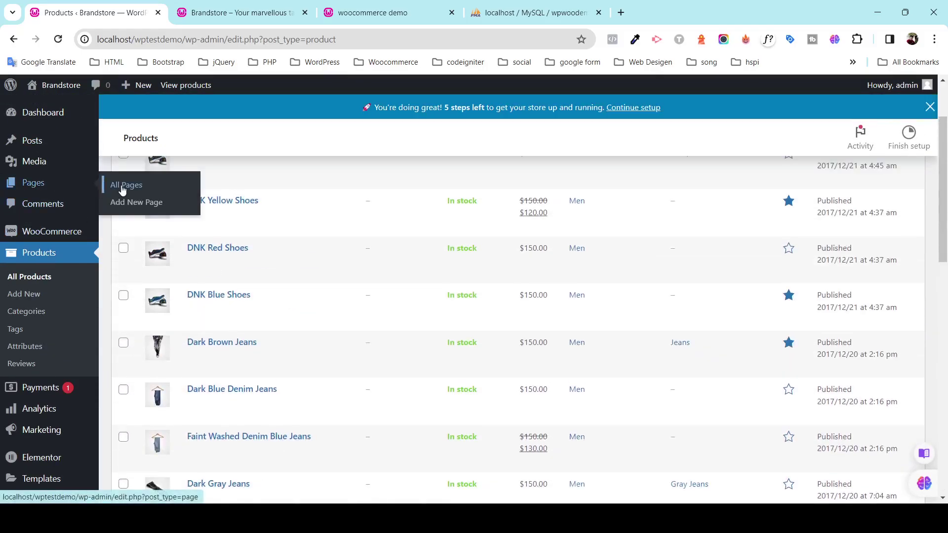
left_click(123, 190)
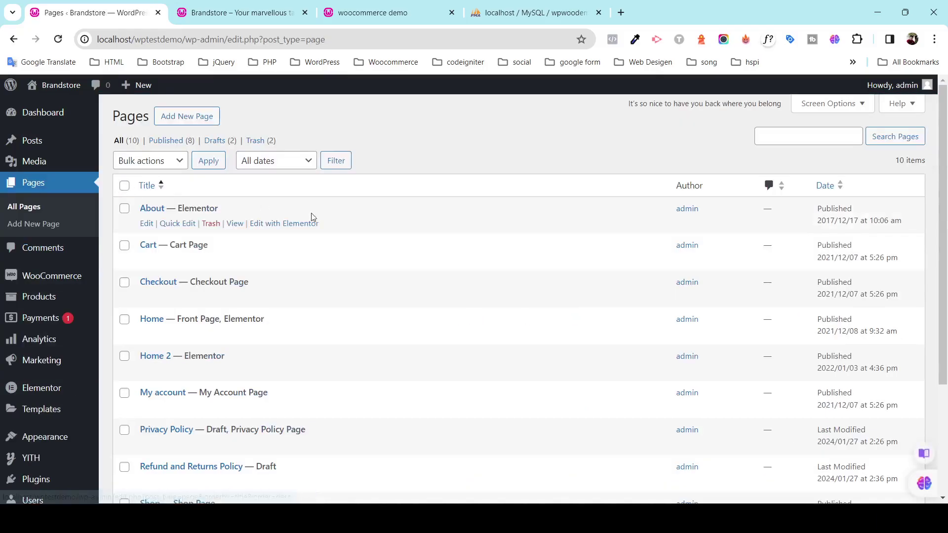
scroll(357, 255, "down", 3)
scroll(359, 255, "down", 1)
scroll(355, 273, "up", 5)
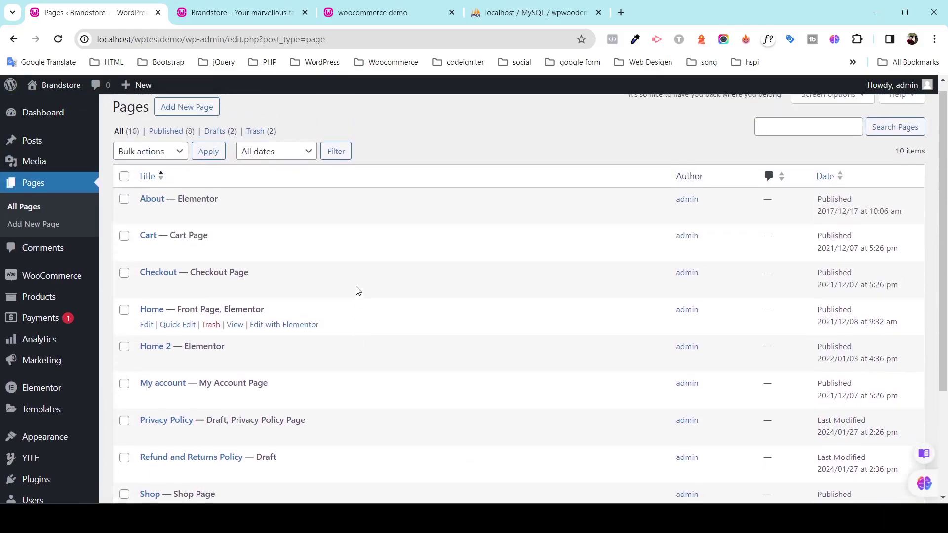
scroll(355, 290, "down", 5)
scroll(358, 291, "up", 3)
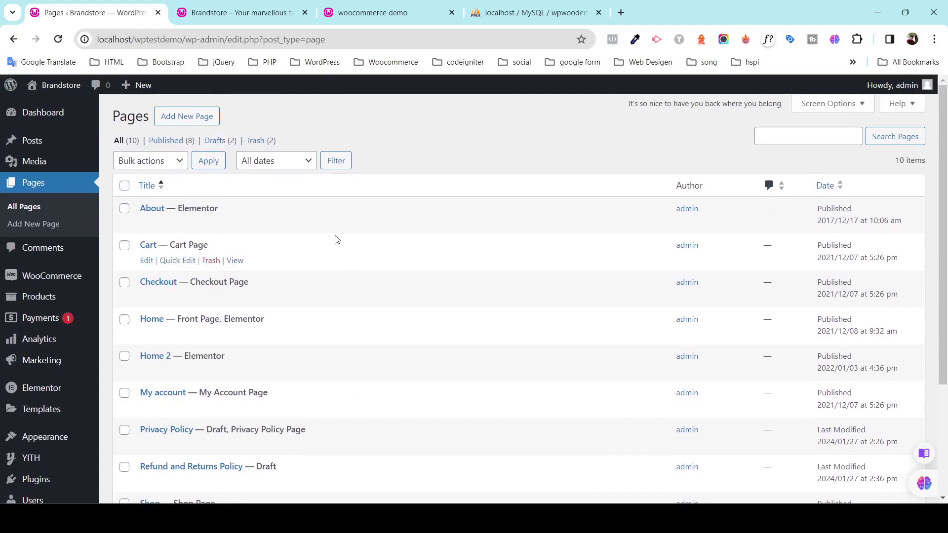
left_click(254, 5)
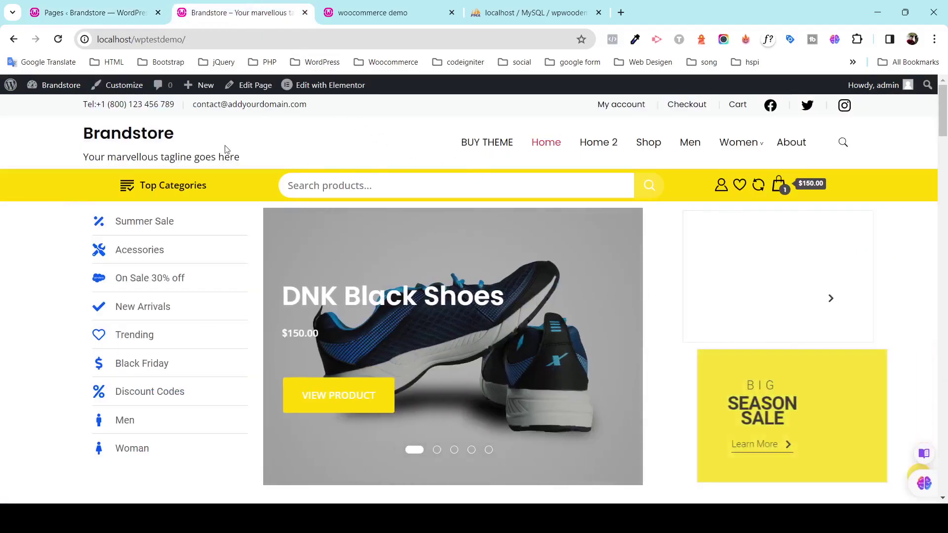